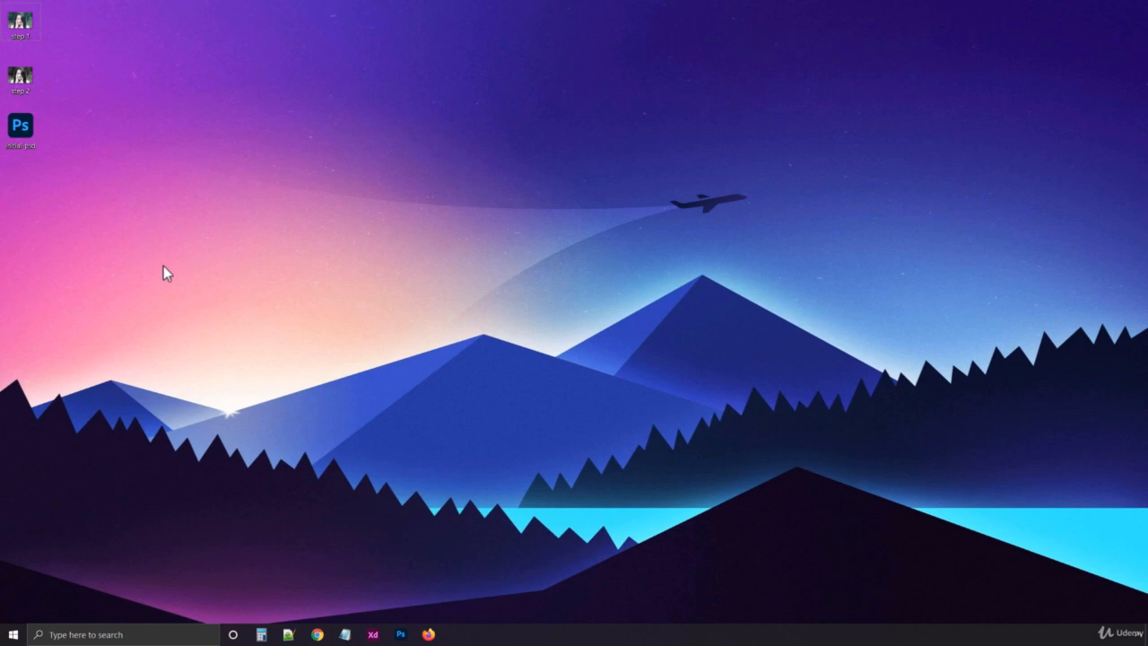
# View the step 1 and step 2 images from the desktop to compare the color photo with the black-and-white version
pyautogui.doubleClick(20, 26)
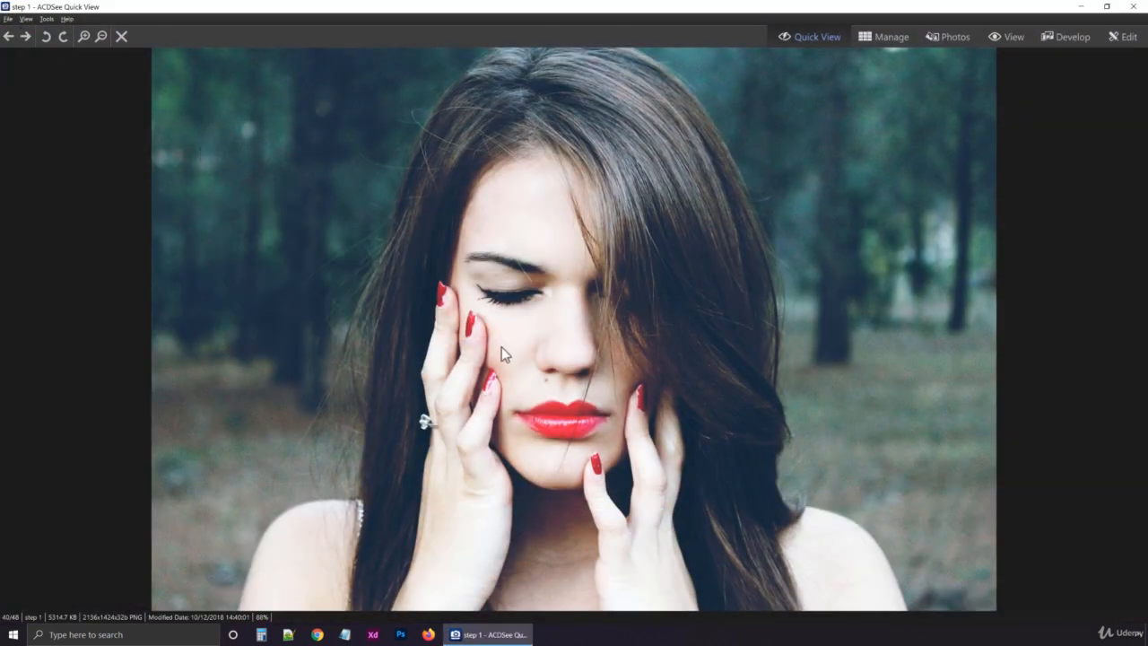
pyautogui.press('Right')
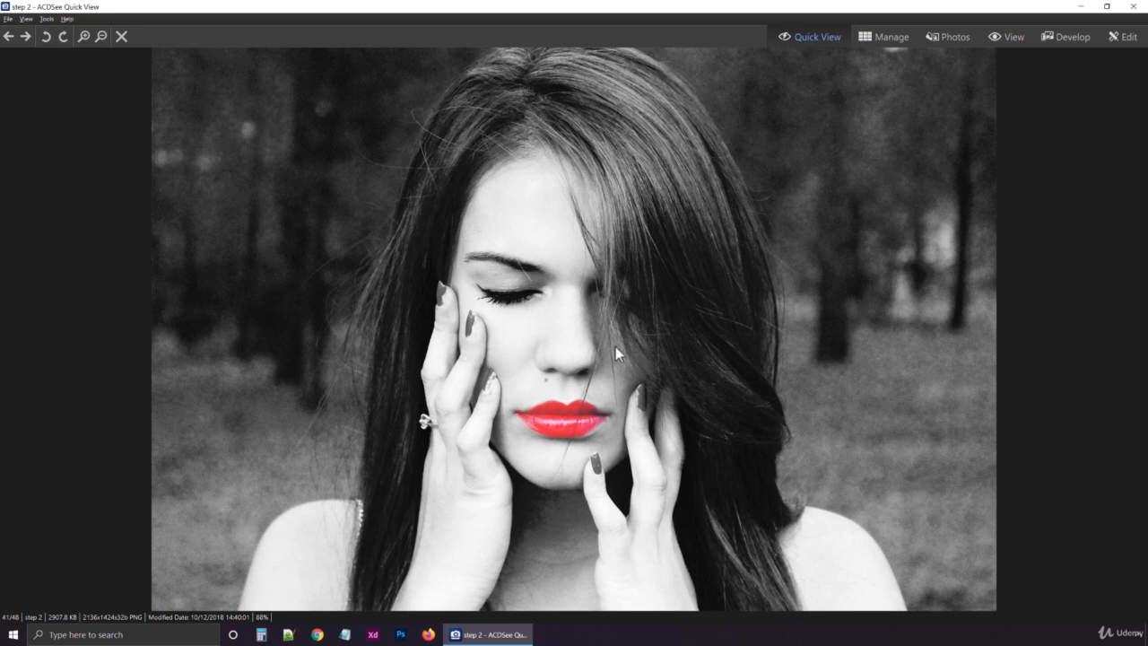
pyautogui.click(1132, 7)
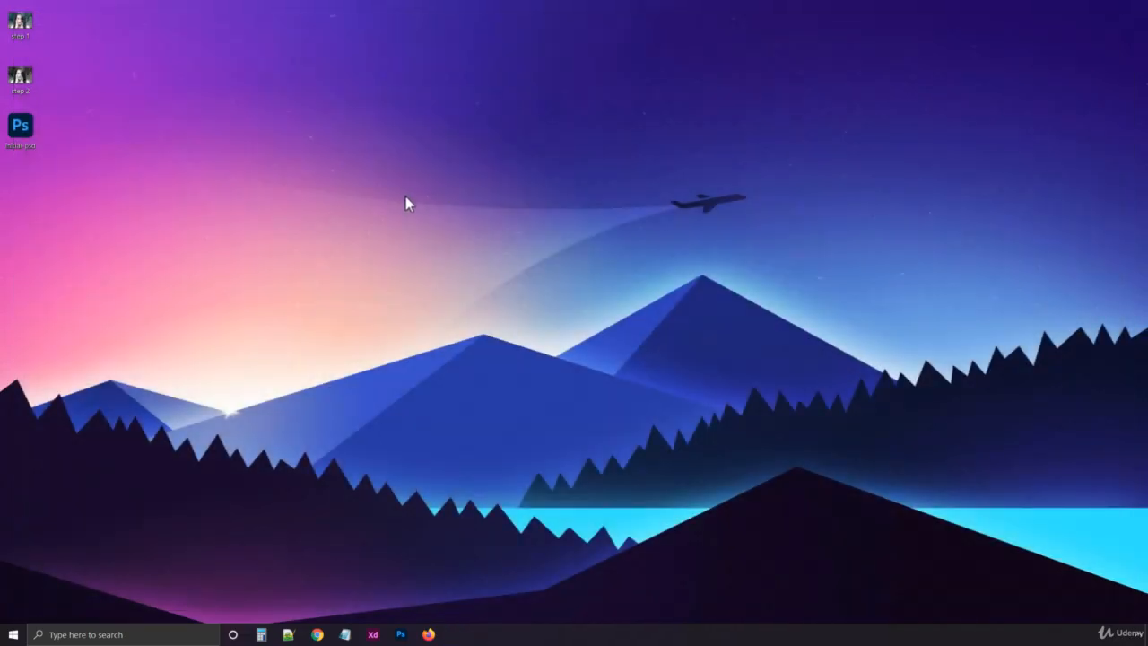
pyautogui.click(19, 23)
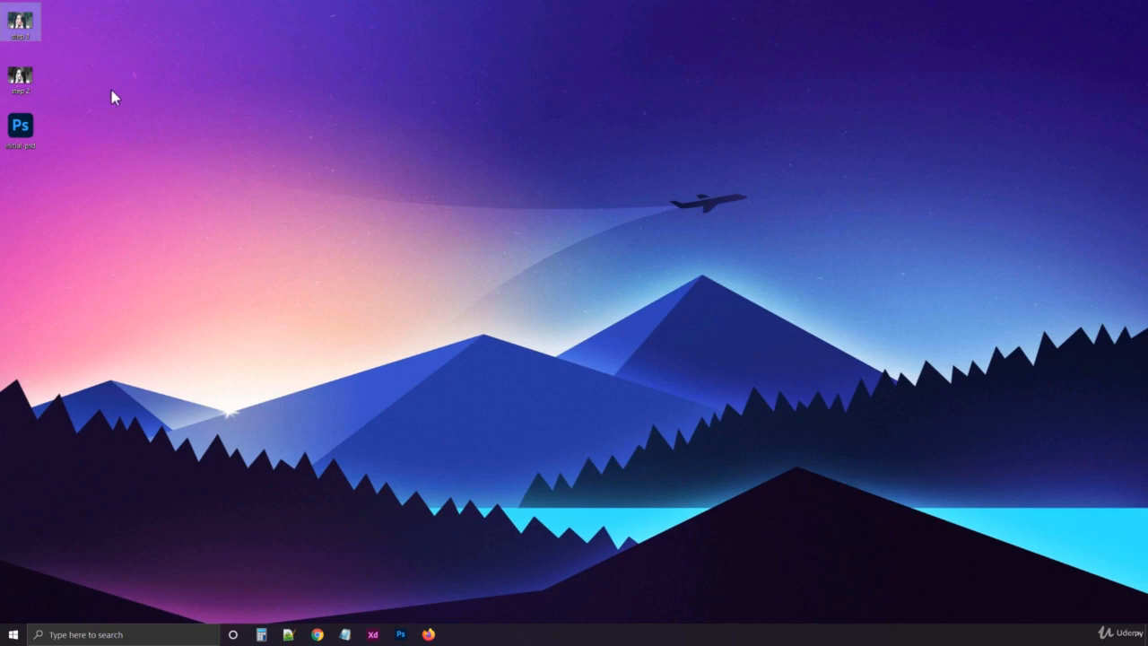
pyautogui.rightClick(24, 28)
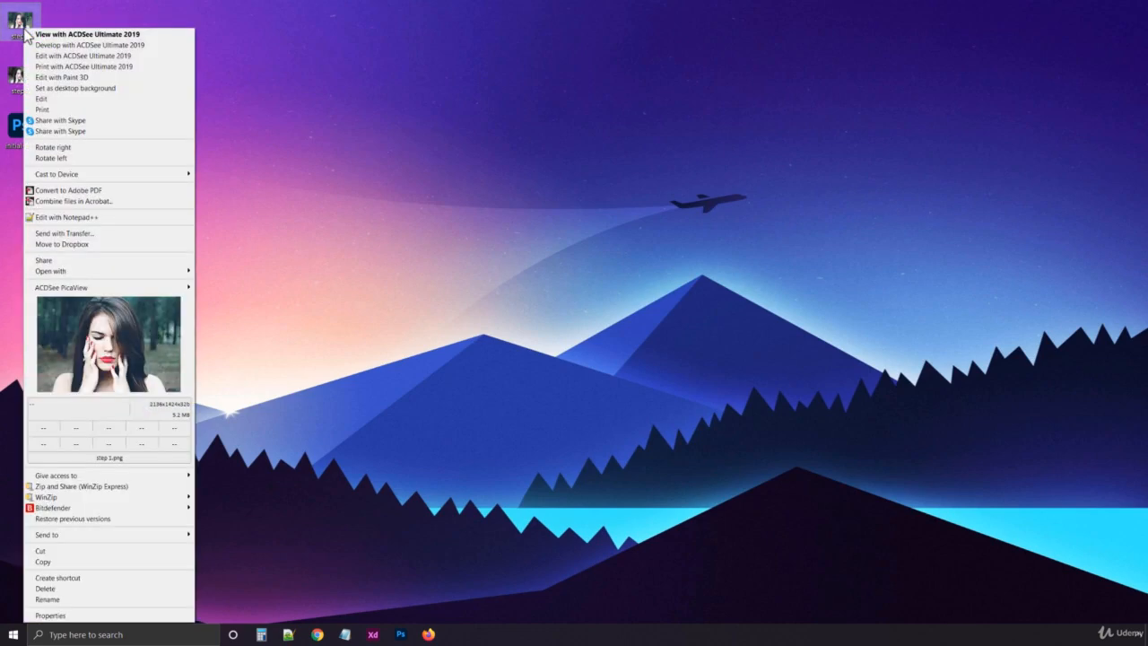
pyautogui.moveTo(120, 271)
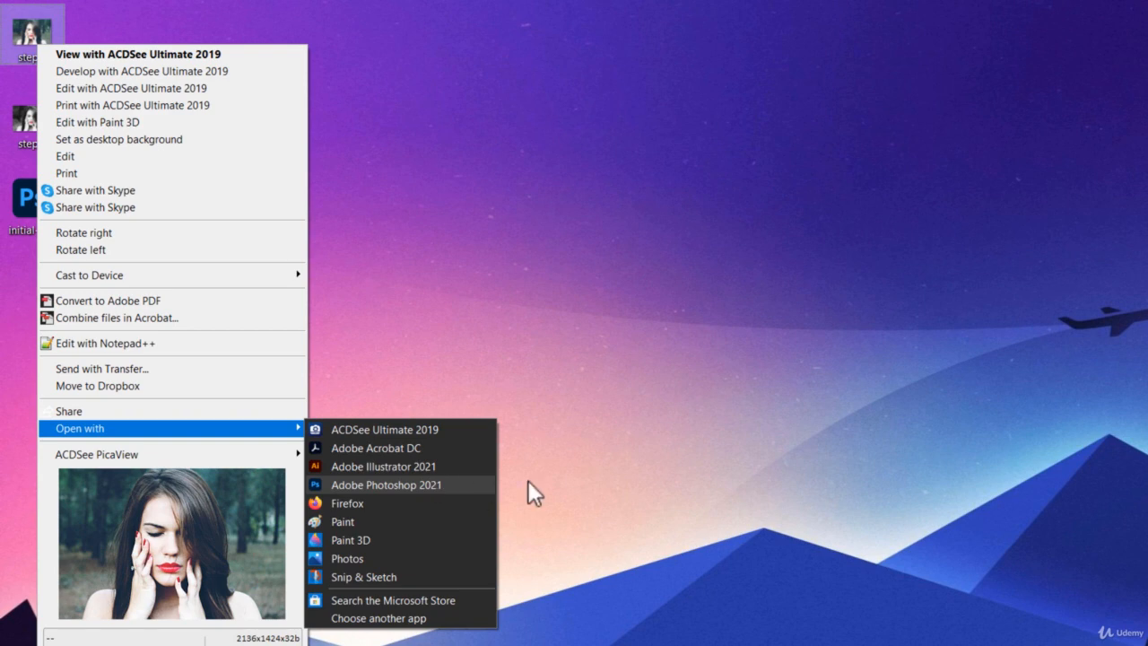
pyautogui.click(629, 474)
# Open the initial-psd file from the desktop in Photoshop
pyautogui.click(43, 198)
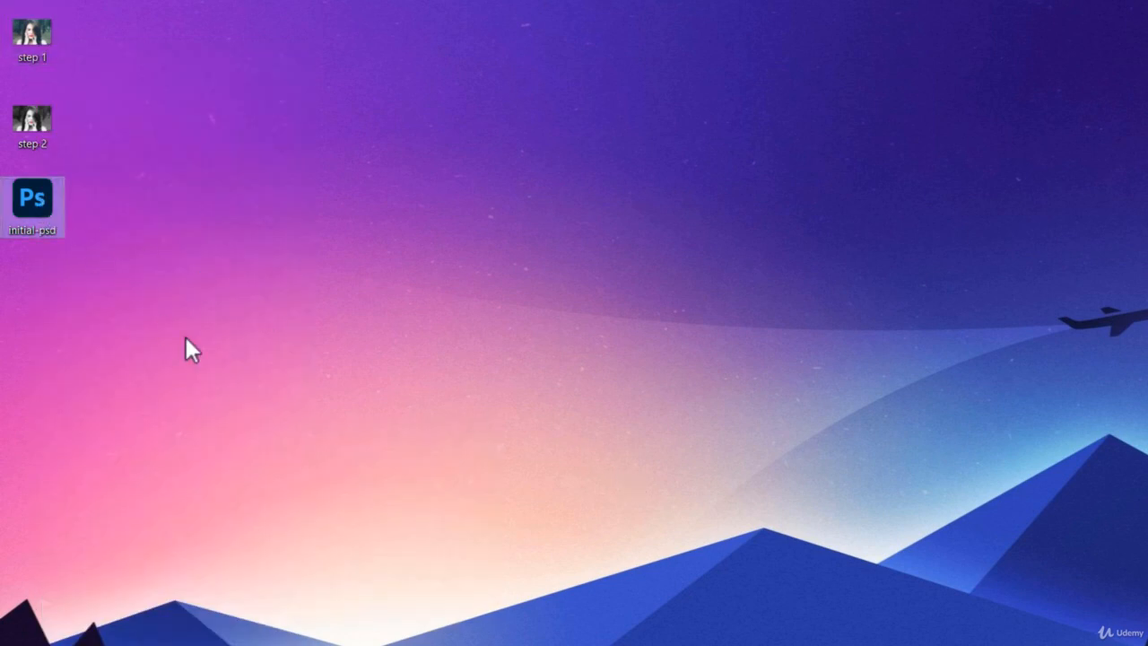
pyautogui.doubleClick(41, 190)
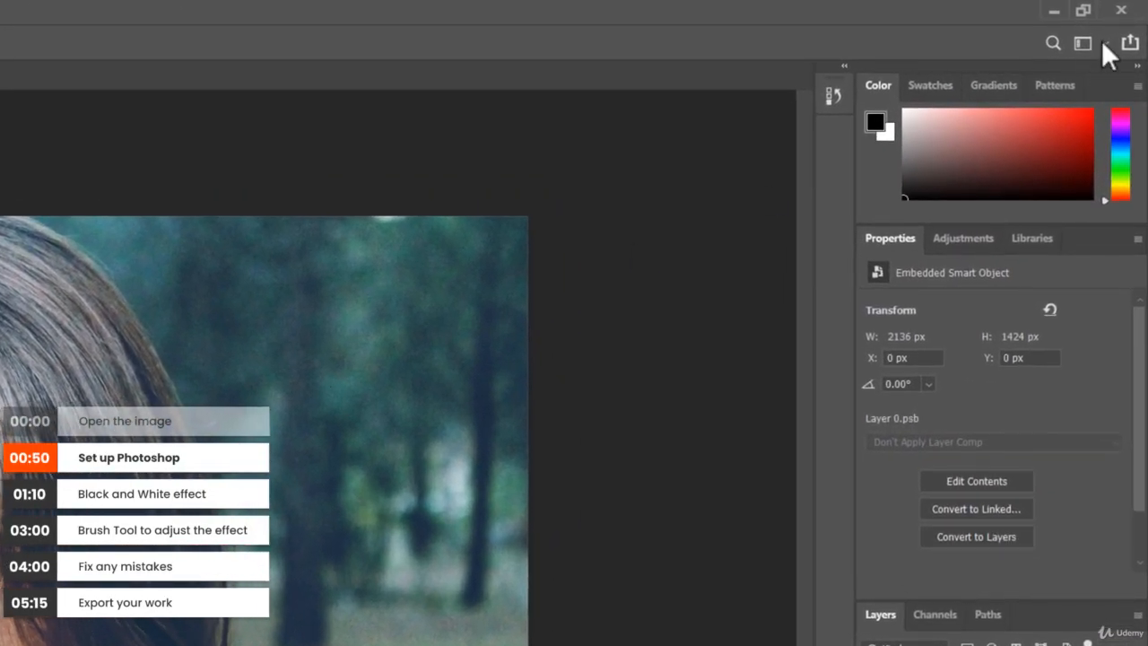
# Choose the Essentials workspace and reset it to its default layout
pyautogui.click(1105, 41)
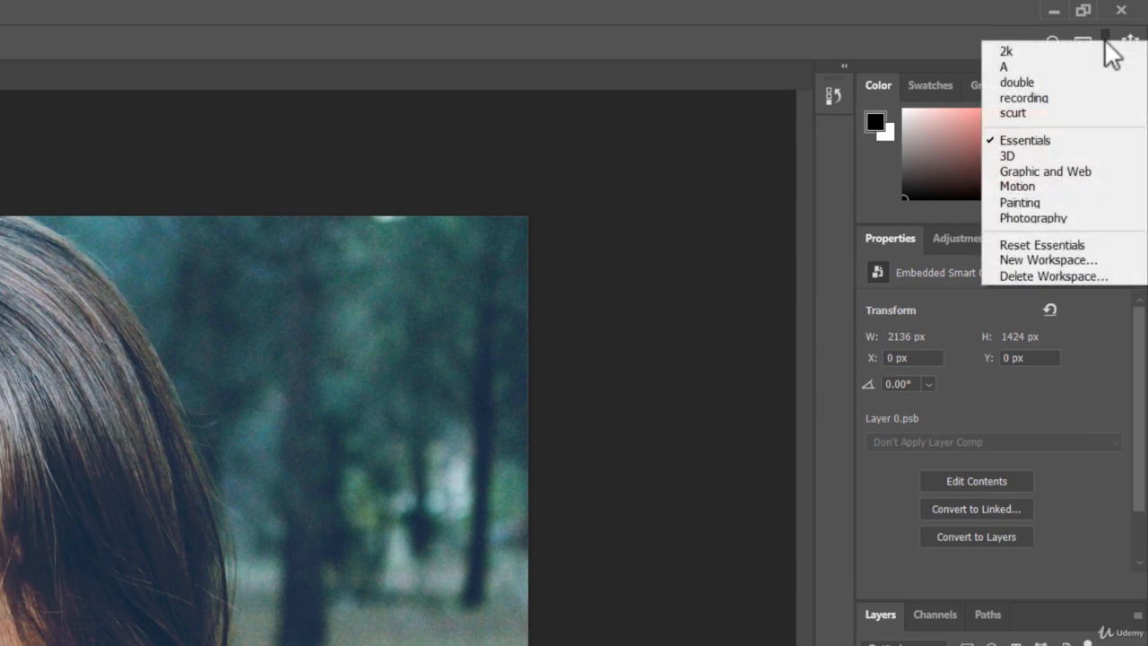
pyautogui.click(1058, 135)
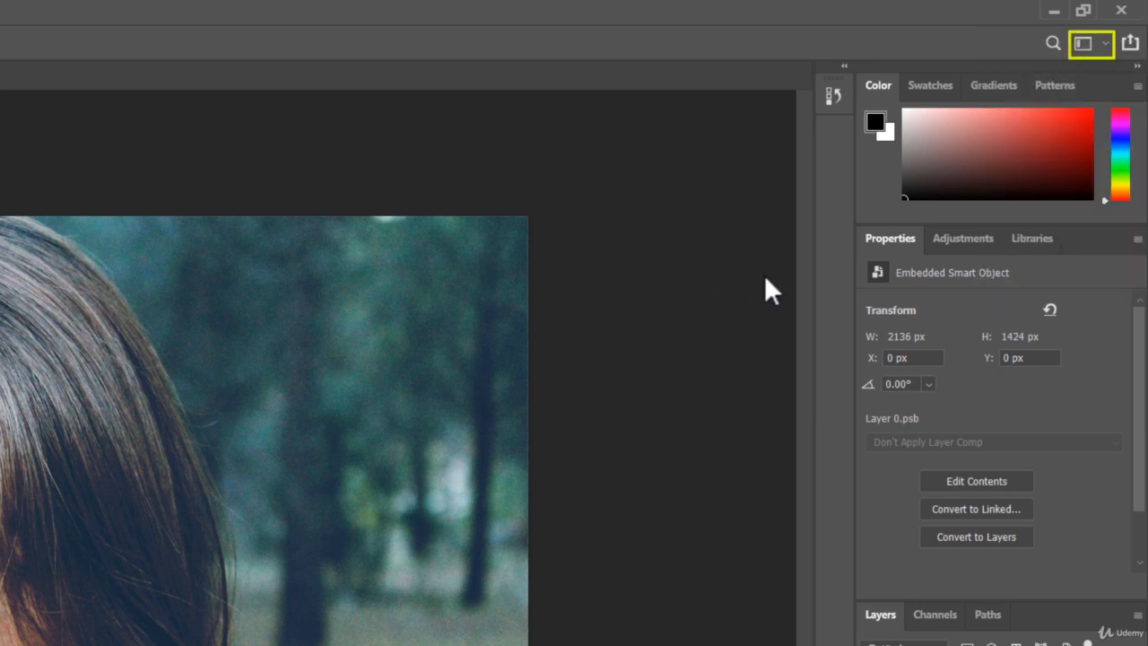
pyautogui.click(1106, 43)
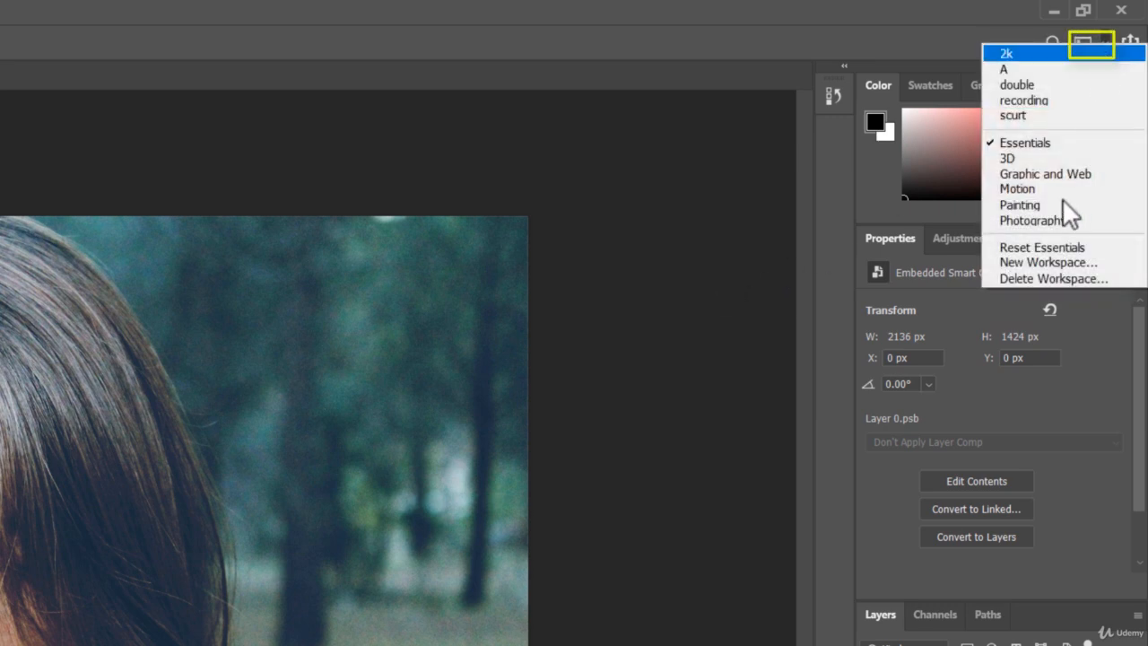
pyautogui.click(1050, 243)
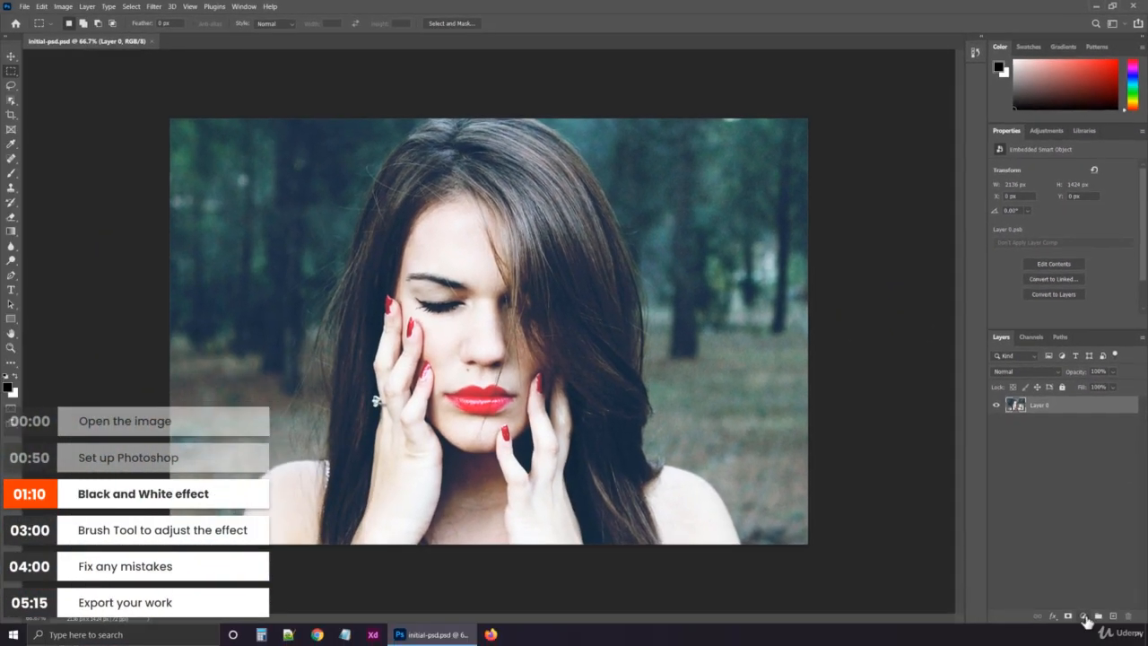
# Add a Black & White adjustment layer above Layer 0
pyautogui.click(1083, 616)
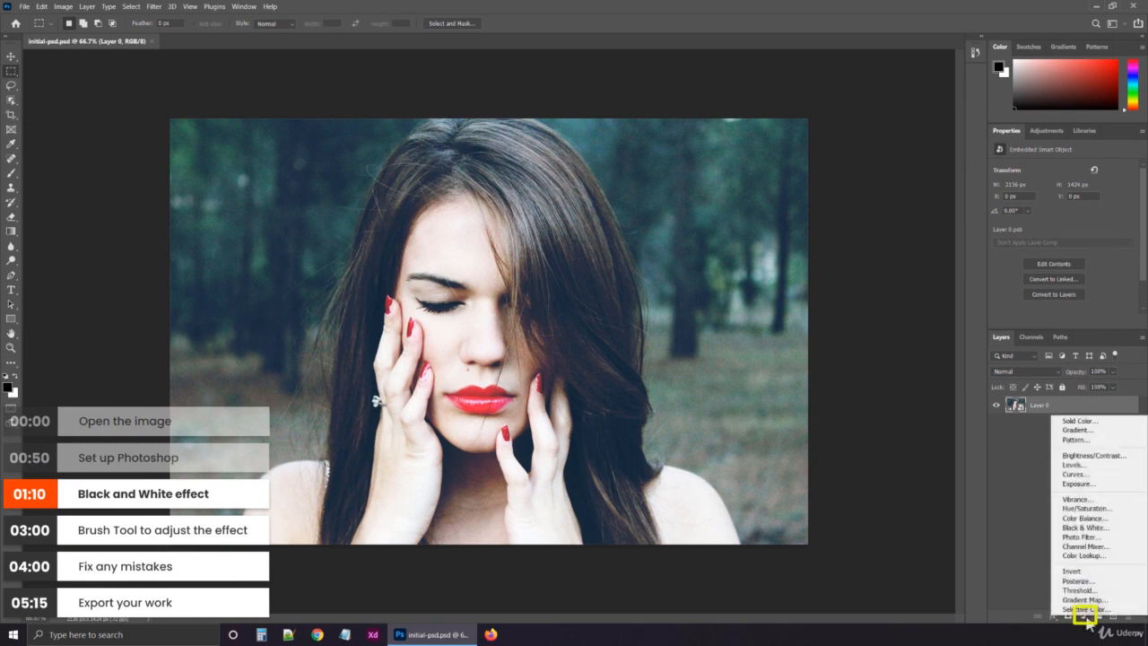
pyautogui.click(1110, 529)
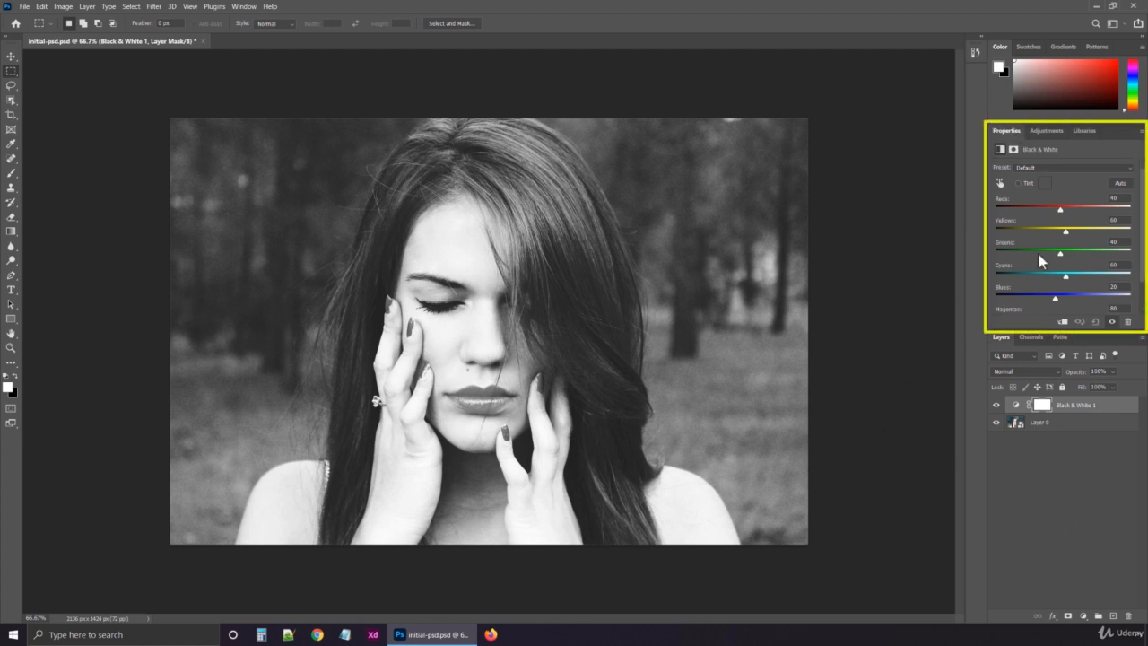
# Try a custom Black & White mix by lowering all the color sliders, including Yellows to -10, Blues to -52 and Magentas to -42
pyautogui.moveTo(1060, 213); pyautogui.dragTo(1050, 285)
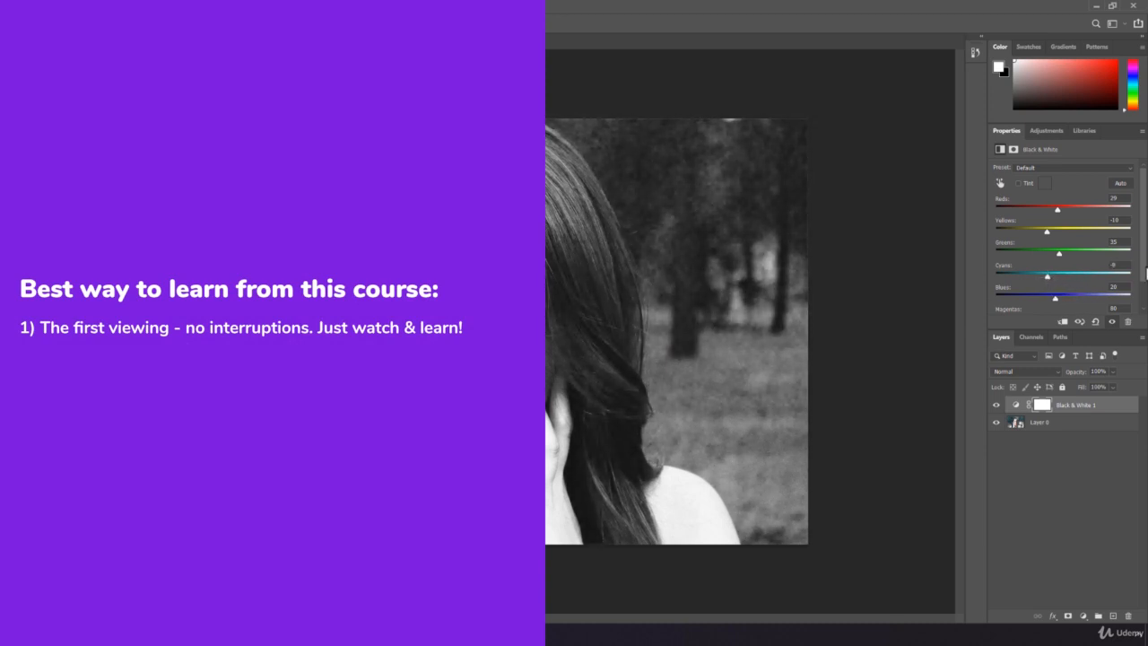
pyautogui.scroll(-1, 1145, 274)
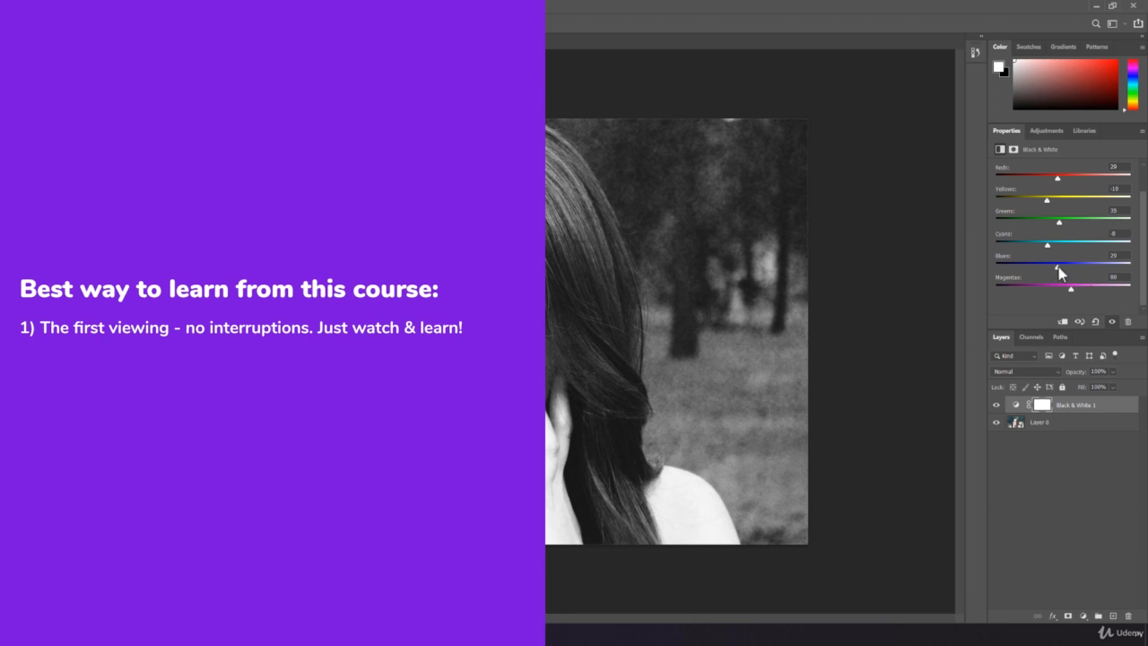
pyautogui.moveTo(1057, 267); pyautogui.dragTo(1040, 287)
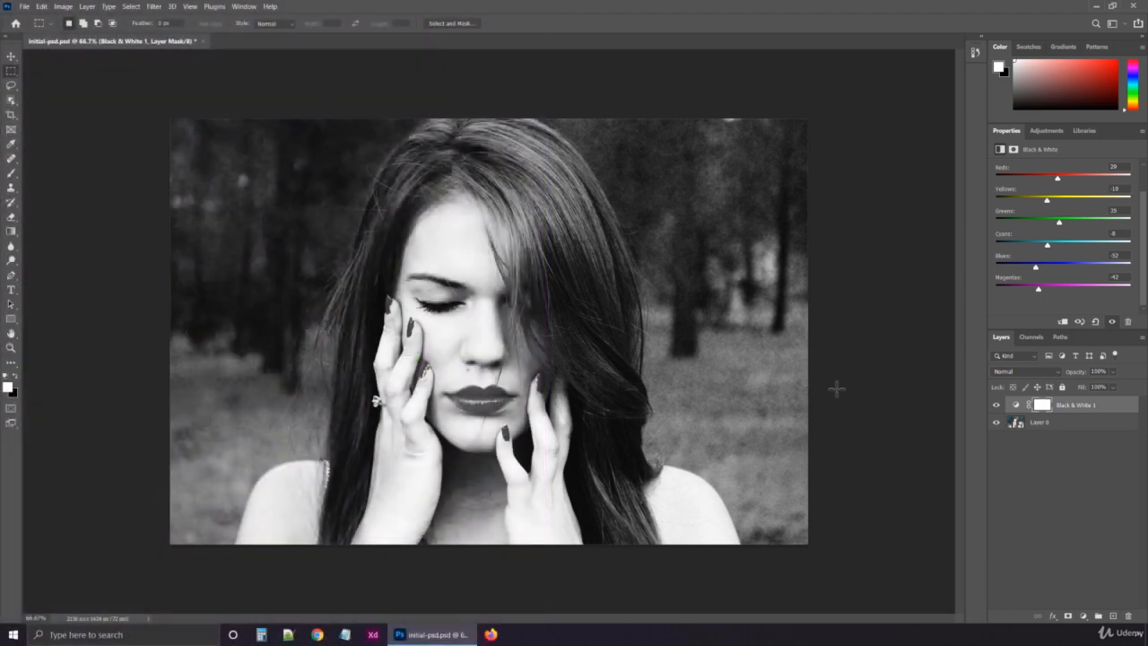
# Hide and show the Black & White adjustment layer repeatedly to compare the photo with and without the effect
pyautogui.click(996, 408)
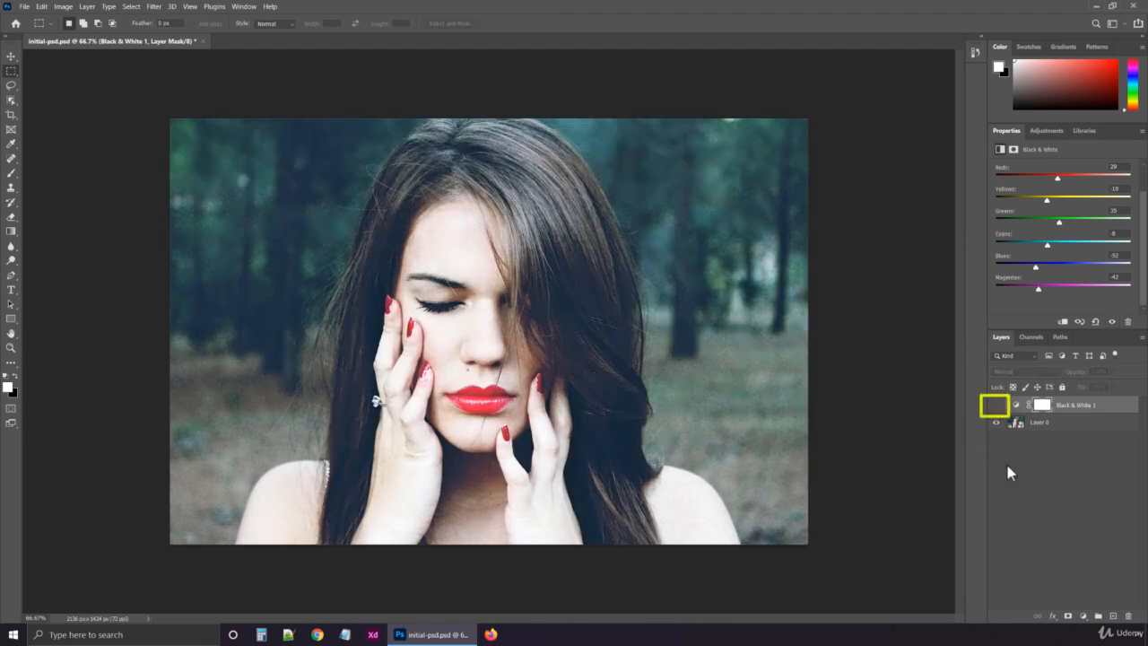
pyautogui.click(996, 408)
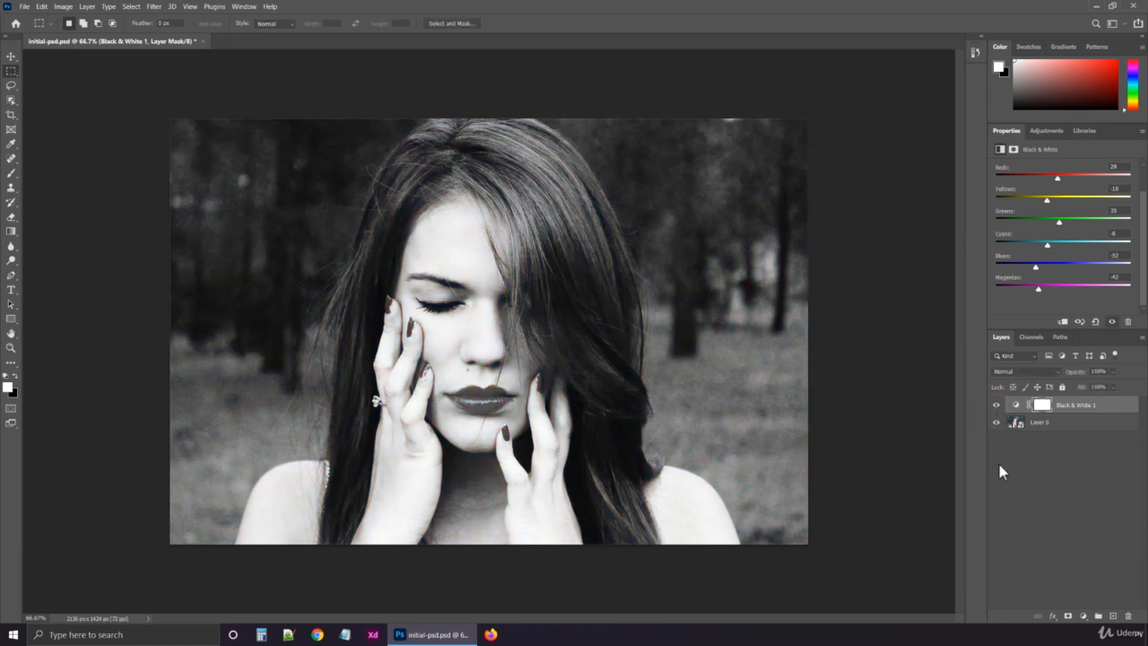
pyautogui.click(996, 406)
pyautogui.click(996, 408)
# Reset the Black & White adjustment to its defaults, and set Blues to -96 and Magentas to -25
pyautogui.click(1097, 325)
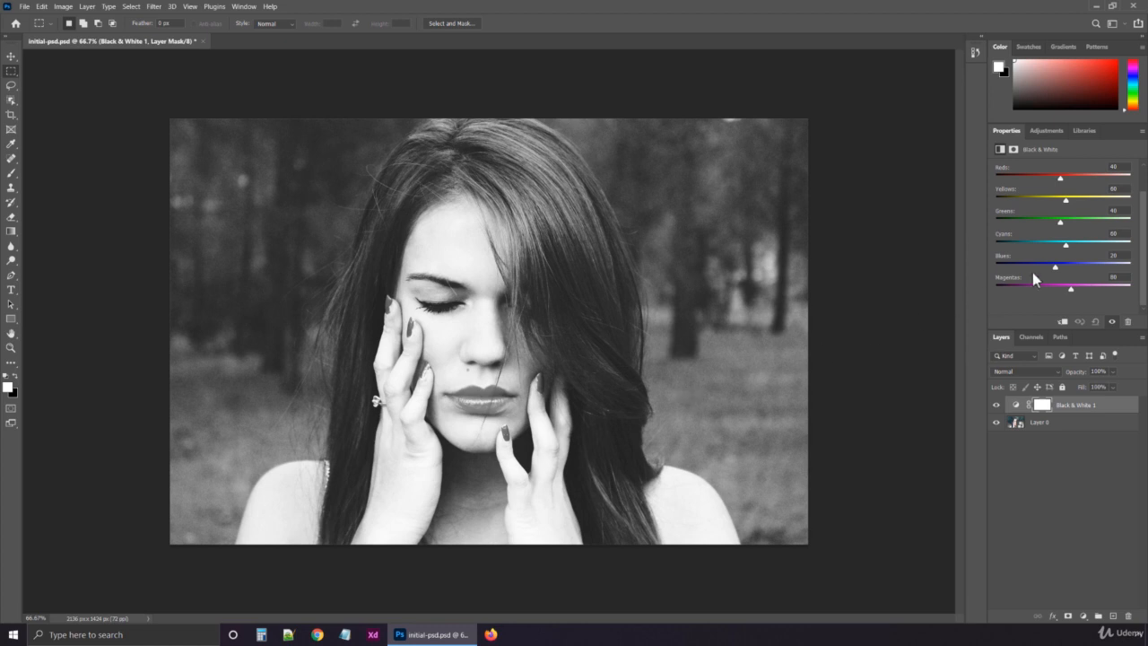
pyautogui.moveTo(1054, 266); pyautogui.dragTo(1024, 268)
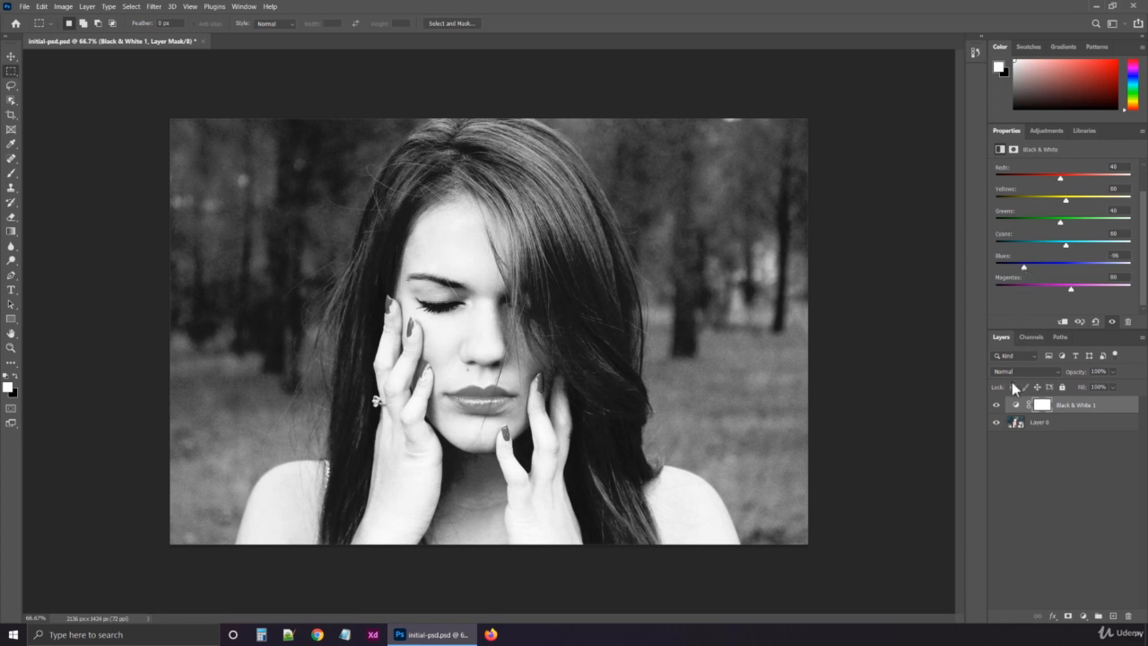
pyautogui.moveTo(1072, 294); pyautogui.dragTo(1043, 289)
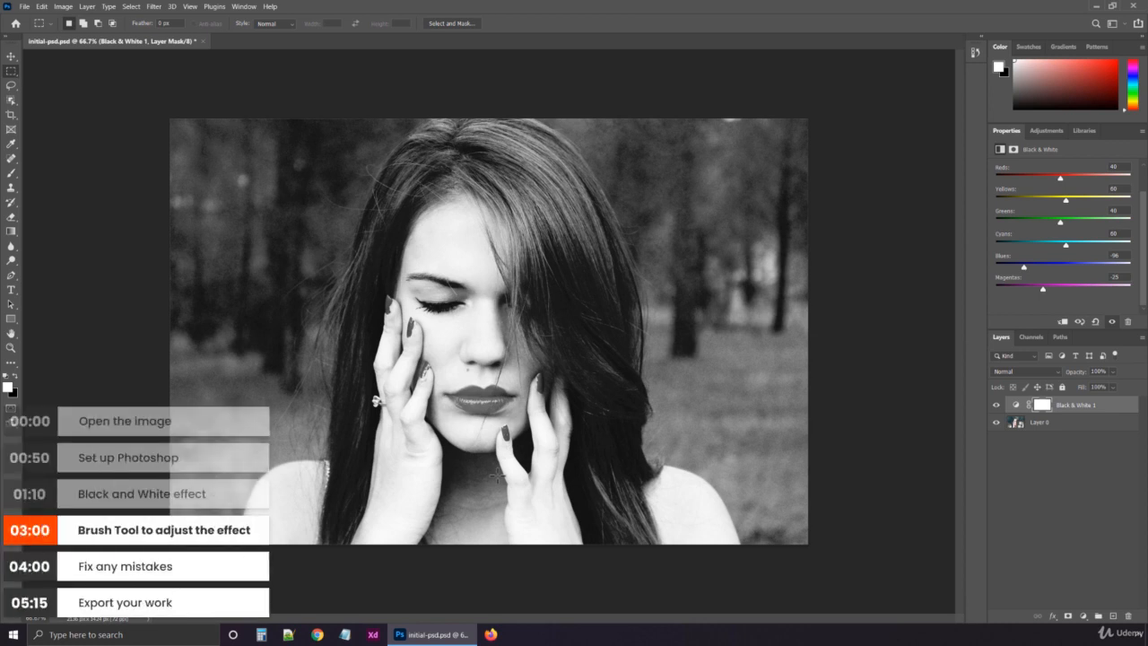
# Set up the Brush Tool with a soft round tip of 60 px size and 0% hardness
pyautogui.press('b')
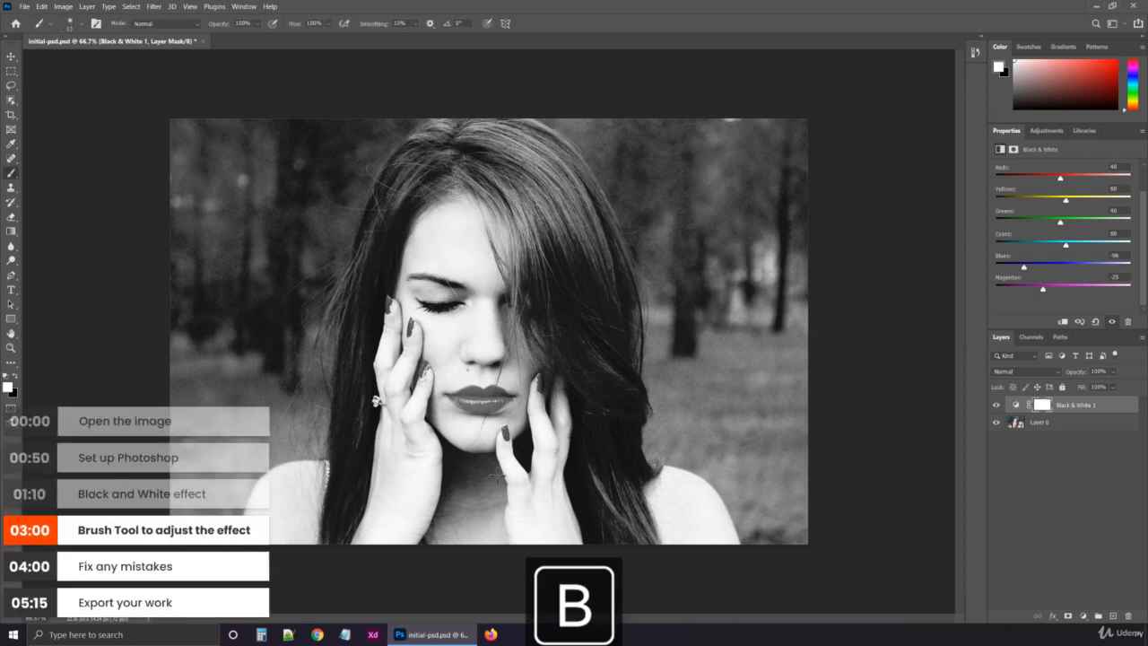
pyautogui.rightClick(13, 174)
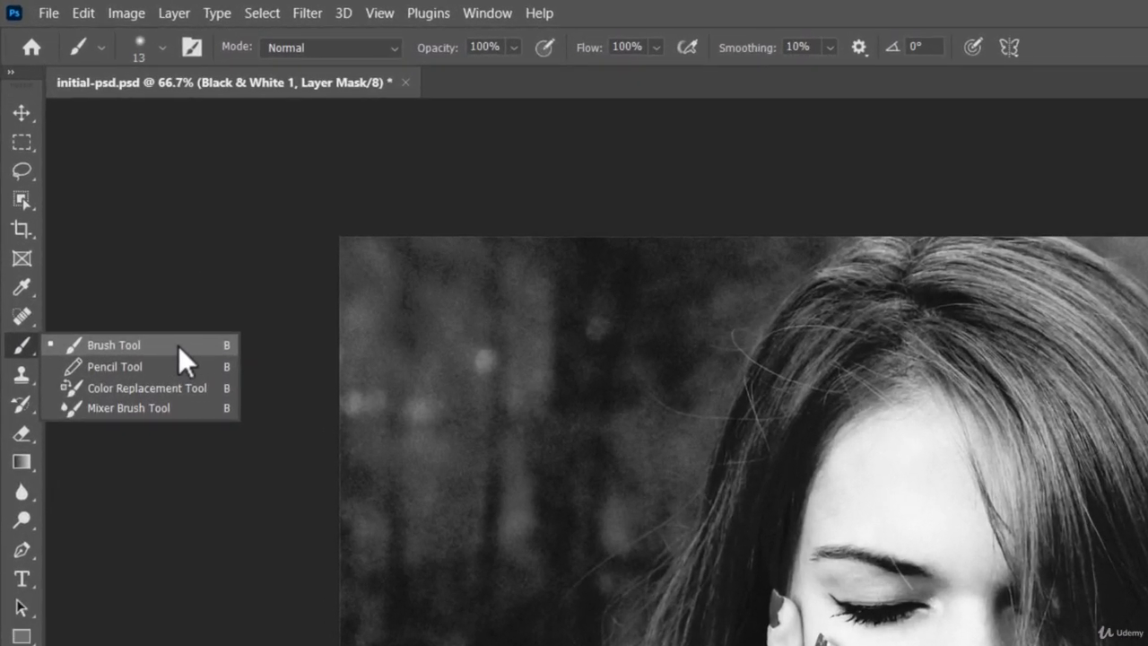
pyautogui.click(179, 346)
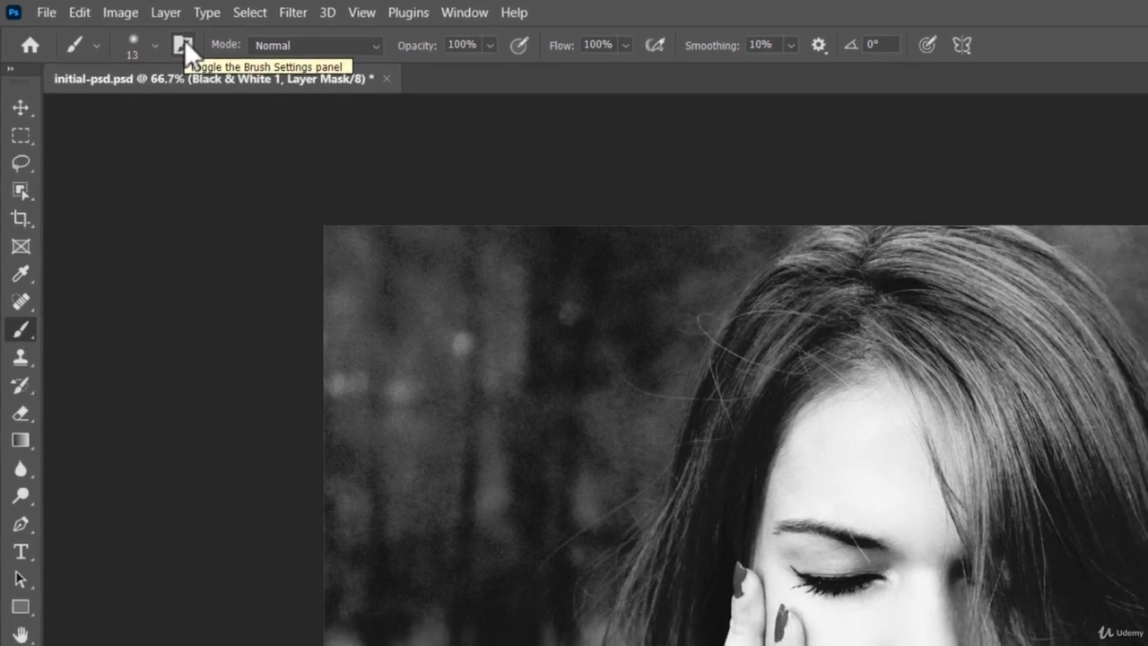
pyautogui.click(192, 45)
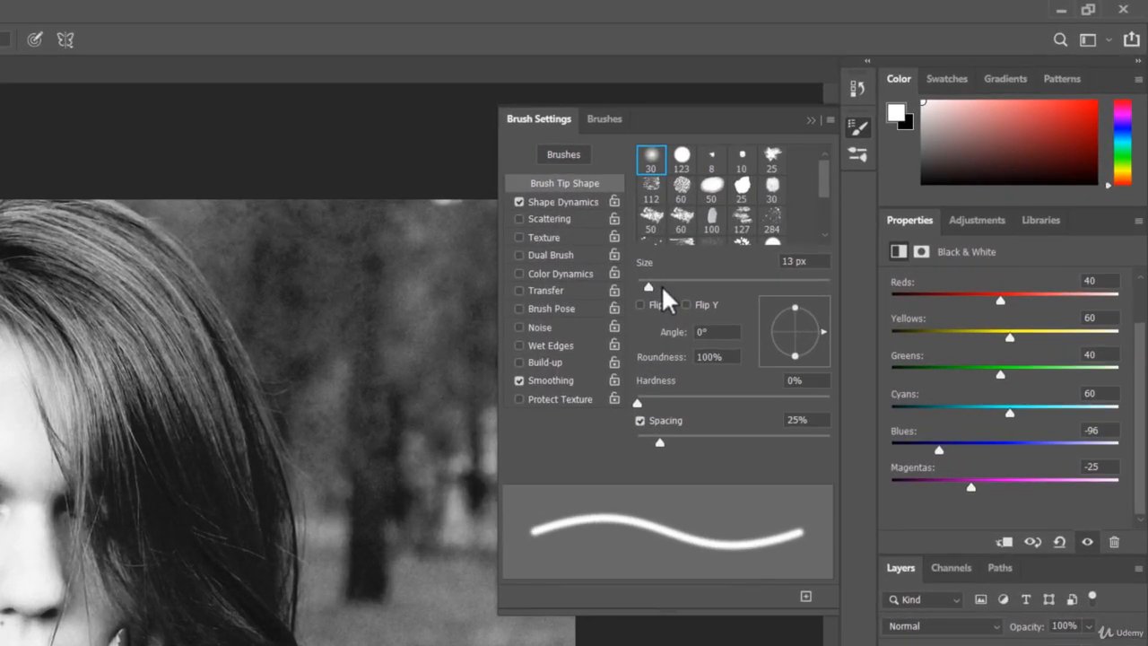
pyautogui.click(663, 286)
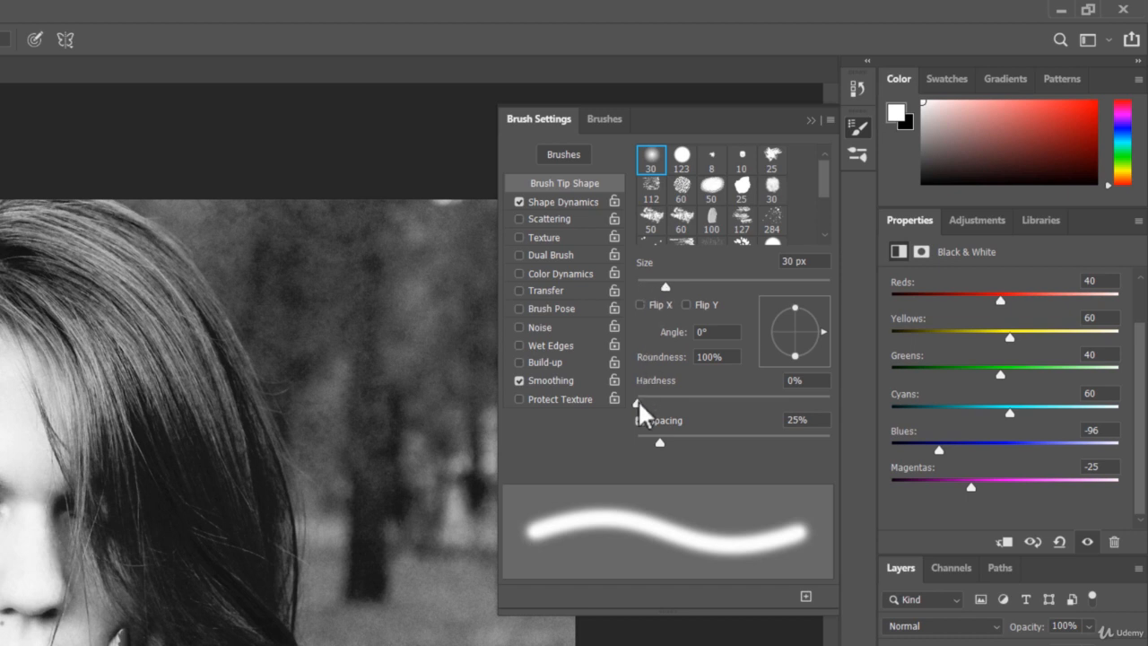
pyautogui.moveTo(637, 398); pyautogui.dragTo(649, 403)
pyautogui.moveTo(656, 400); pyautogui.dragTo(614, 400)
pyautogui.moveTo(664, 286); pyautogui.dragTo(694, 285)
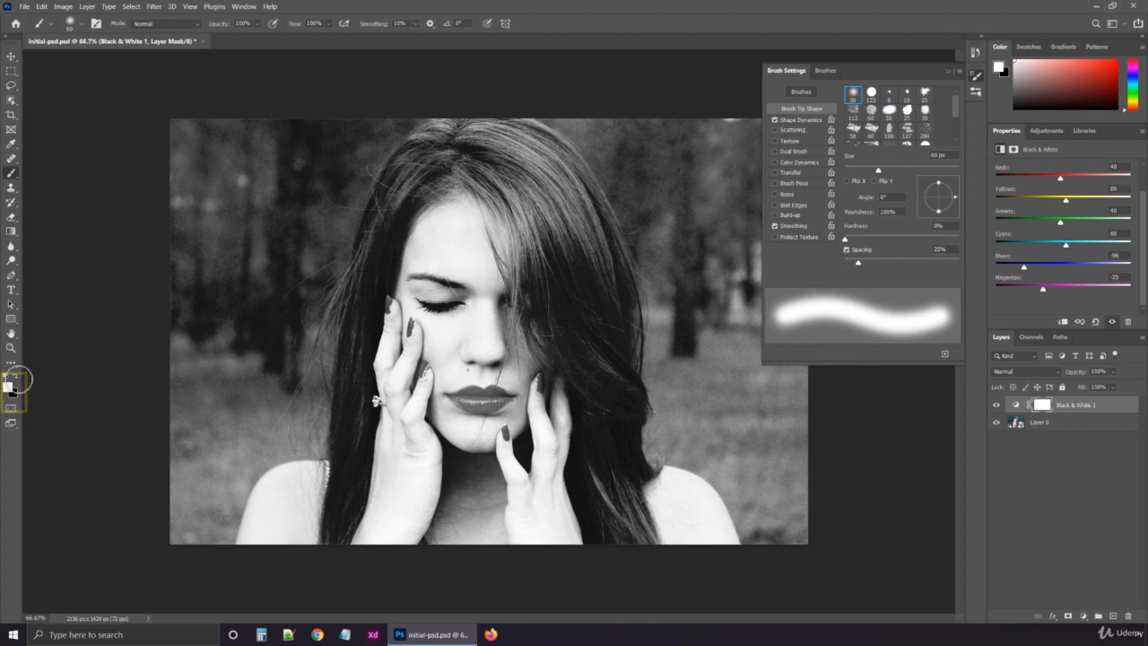
# Paint black on the Black & White layer's mask over the lips and a patch of cheek beside the nose to restore their color
pyautogui.press('x')
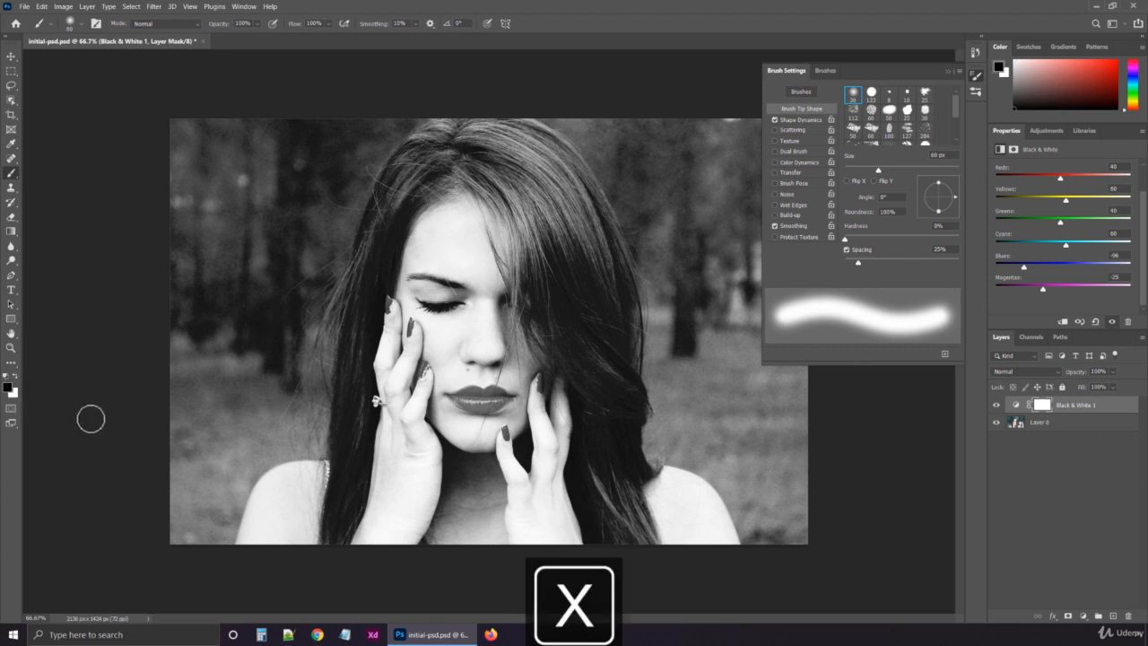
pyautogui.press('z')
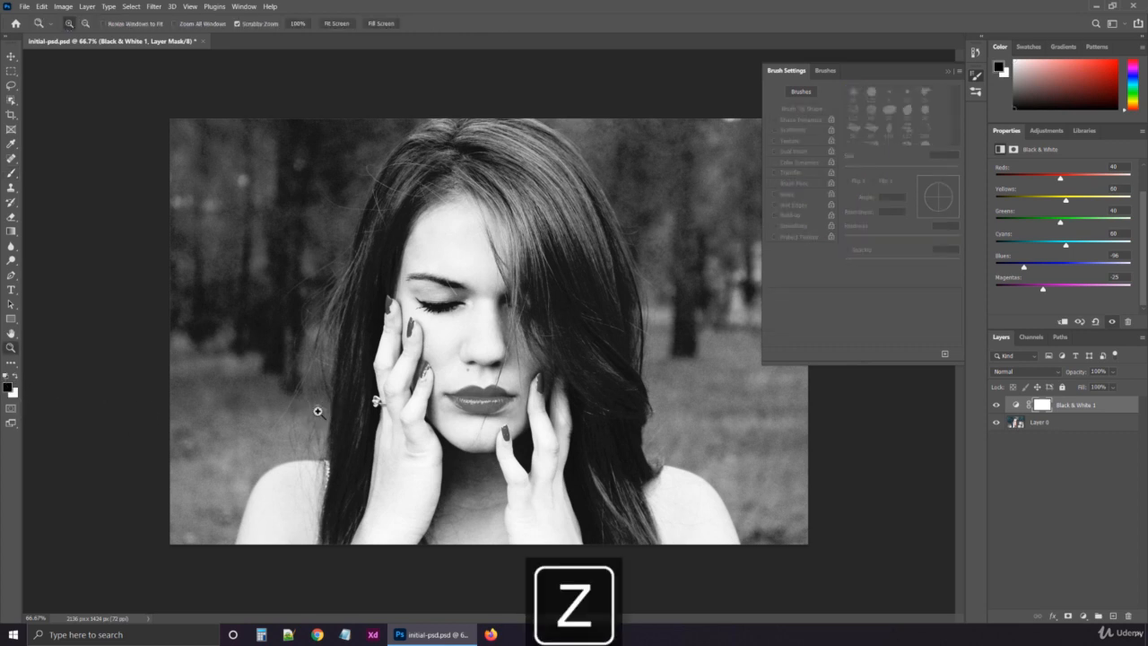
pyautogui.click(481, 398)
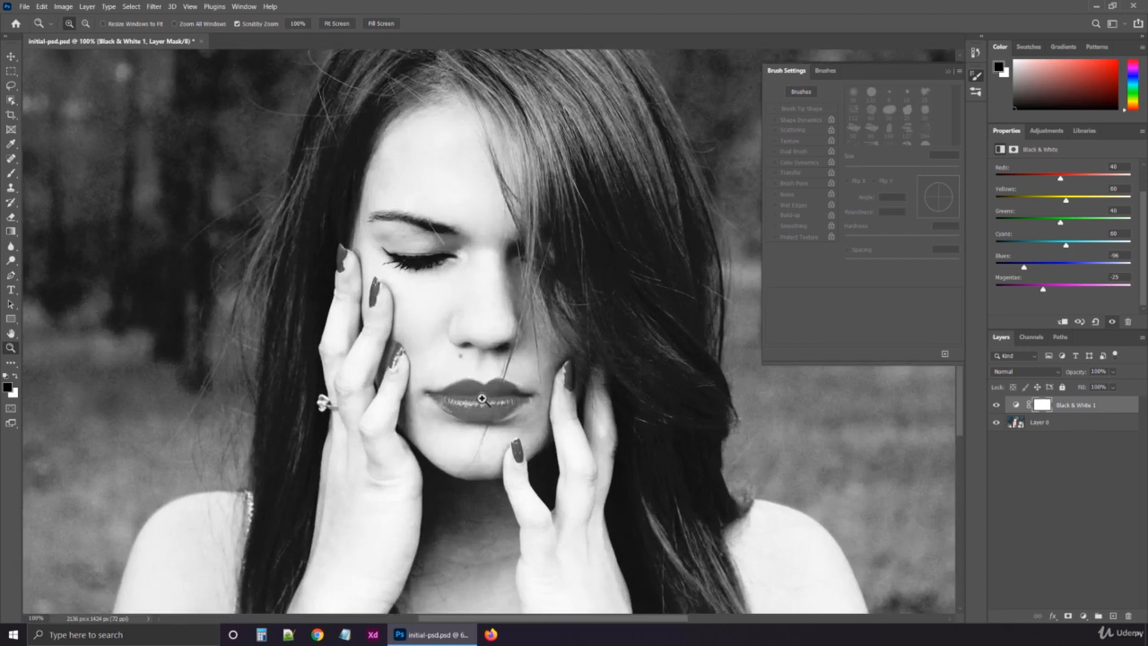
pyautogui.click(481, 398)
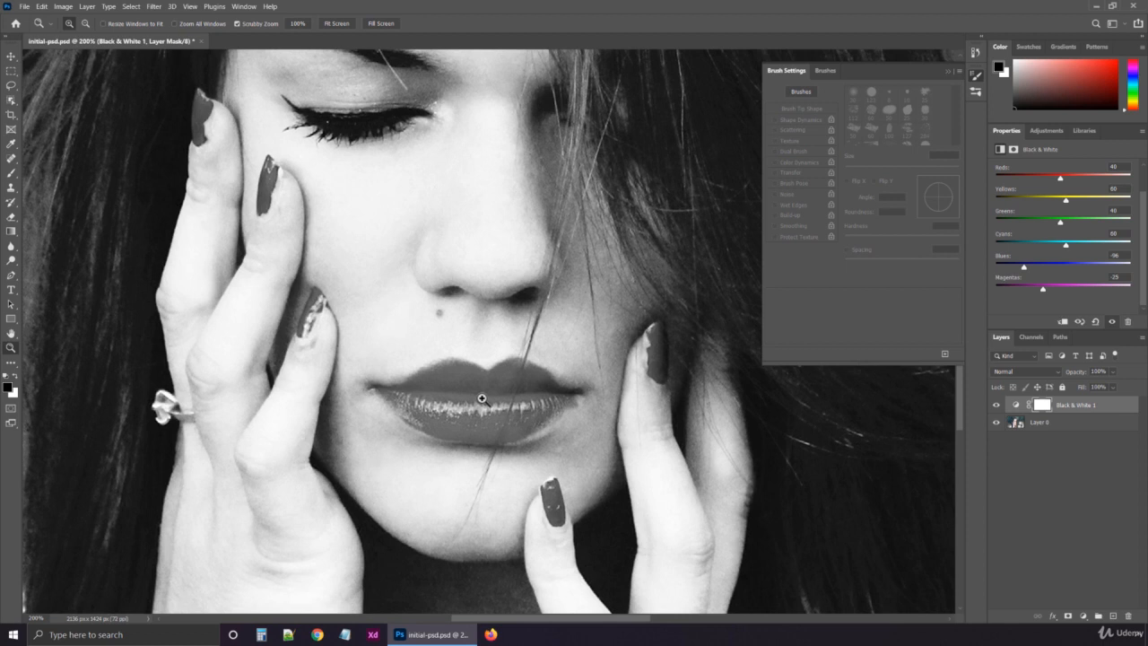
pyautogui.press('b')
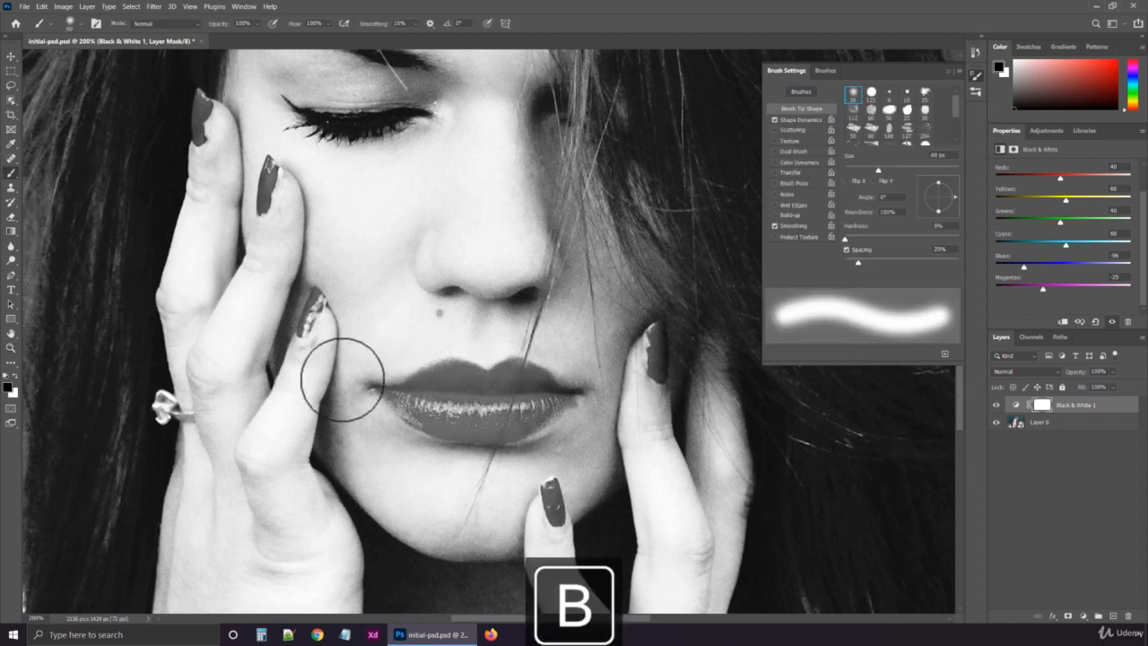
pyautogui.moveTo(422, 402)
pyautogui.mouseDown()
pyautogui.moveTo(470, 414)
pyautogui.moveTo(511, 402)
pyautogui.moveTo(503, 391)
pyautogui.moveTo(436, 396)
pyautogui.moveTo(448, 386)
pyautogui.moveTo(488, 404)
pyautogui.moveTo(511, 392)
pyautogui.moveTo(520, 404)
pyautogui.moveTo(447, 408)
pyautogui.moveTo(414, 394)
pyautogui.moveTo(457, 380)
pyautogui.moveTo(479, 393)
pyautogui.moveTo(515, 381)
pyautogui.moveTo(519, 392)
pyautogui.moveTo(585, 264)
pyautogui.moveTo(544, 344)
pyautogui.moveTo(613, 276)
pyautogui.moveTo(576, 286)
pyautogui.moveTo(651, 263)
pyautogui.moveTo(507, 378)
pyautogui.mouseUp()
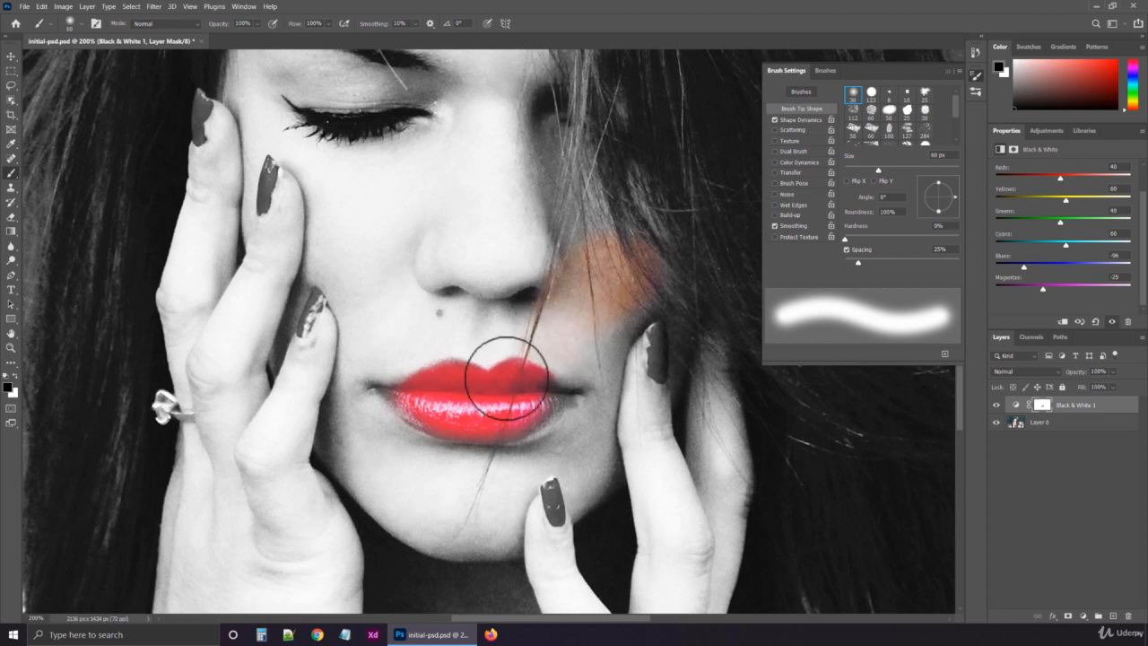
# On the mask, paint white over the colored cheek patch to remove its color, and paint black over the lip corners with a 23 px brush
pyautogui.press('x')
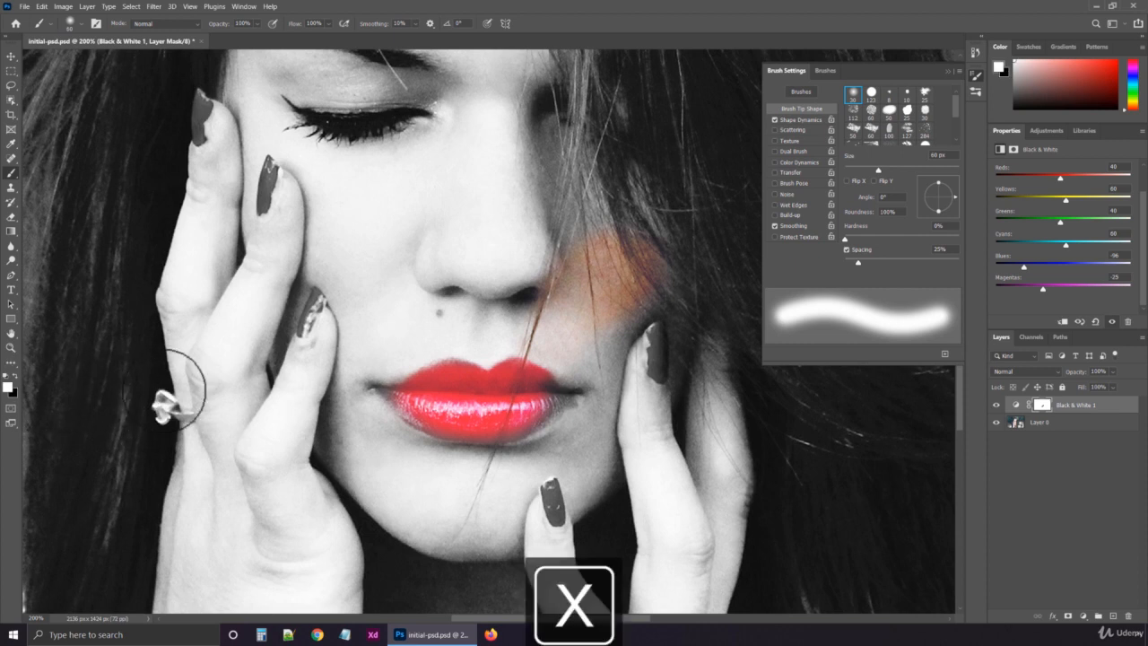
pyautogui.moveTo(645, 251)
pyautogui.mouseDown()
pyautogui.moveTo(596, 251)
pyautogui.moveTo(634, 271)
pyautogui.moveTo(574, 289)
pyautogui.moveTo(609, 250)
pyautogui.moveTo(614, 285)
pyautogui.moveTo(541, 314)
pyautogui.moveTo(601, 298)
pyautogui.moveTo(584, 341)
pyautogui.moveTo(518, 311)
pyautogui.moveTo(559, 342)
pyautogui.moveTo(604, 325)
pyautogui.mouseUp()
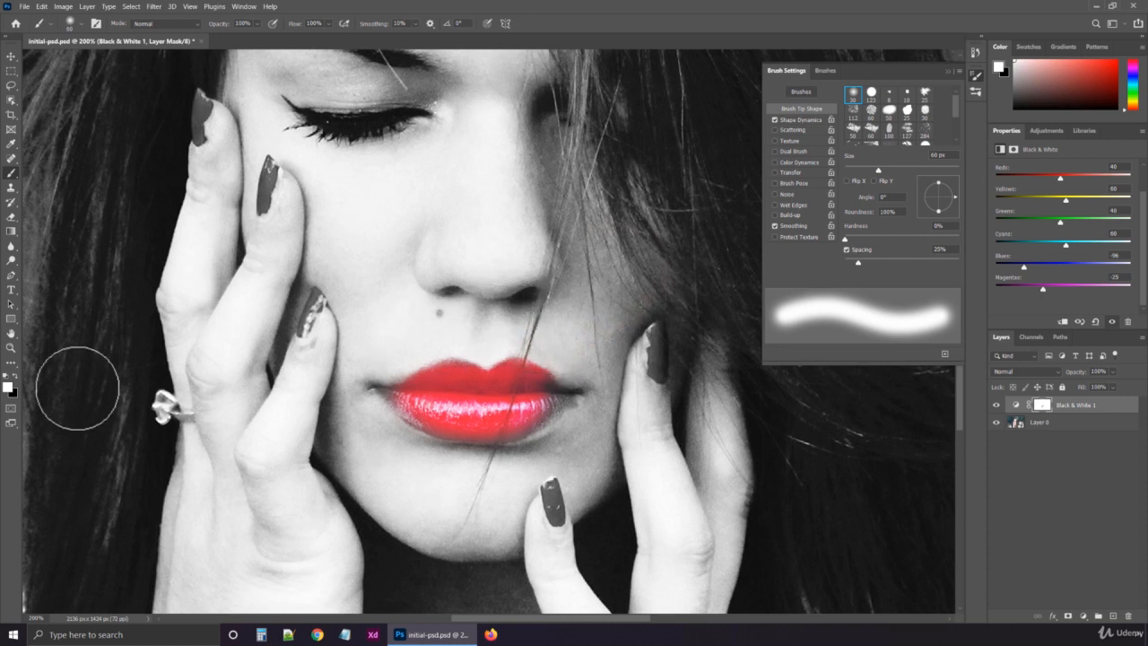
pyautogui.press('x')
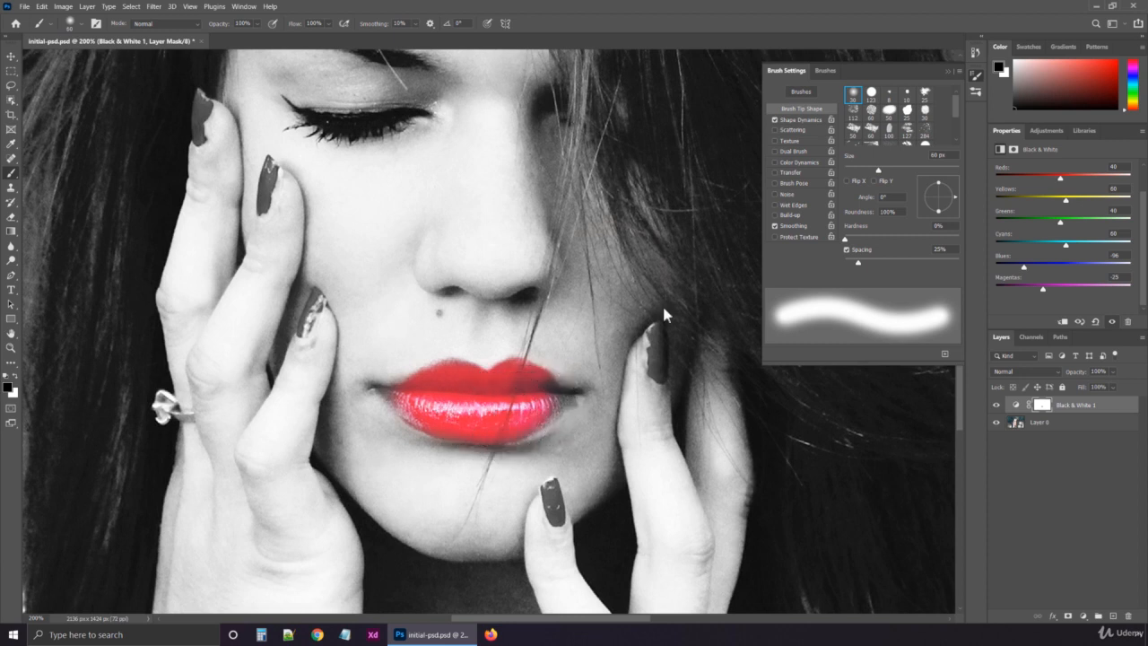
pyautogui.moveTo(863, 170); pyautogui.dragTo(857, 170)
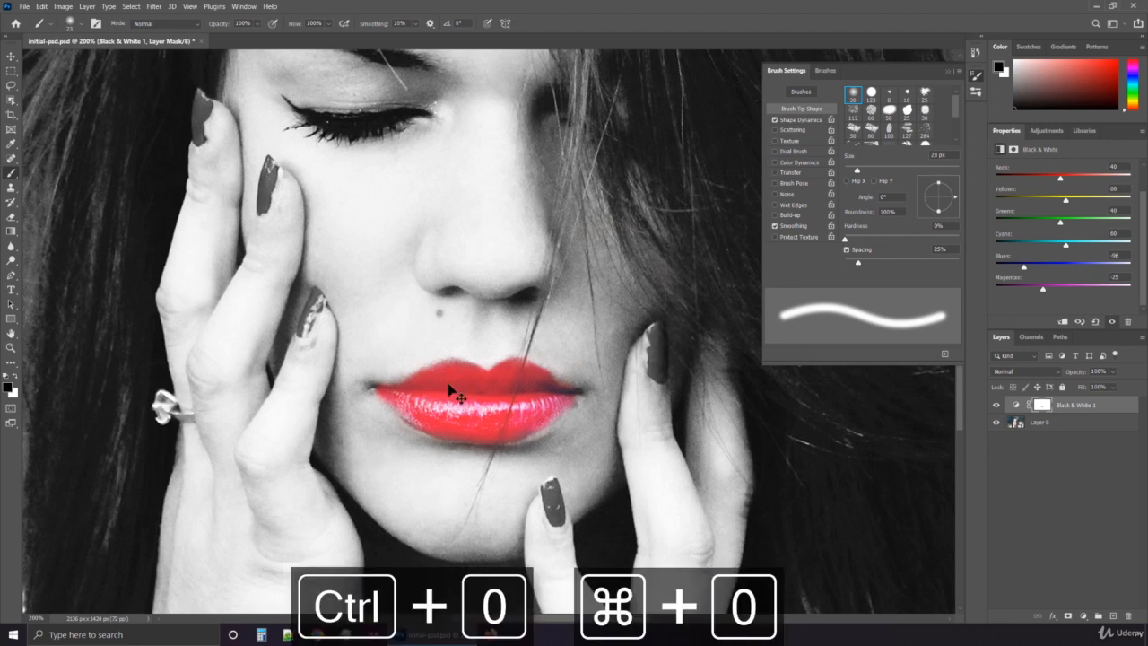
# Fit the whole image in view and hide and show the Black & White layer to compare the result with the original photo
pyautogui.hotkey('ctrl', '0')
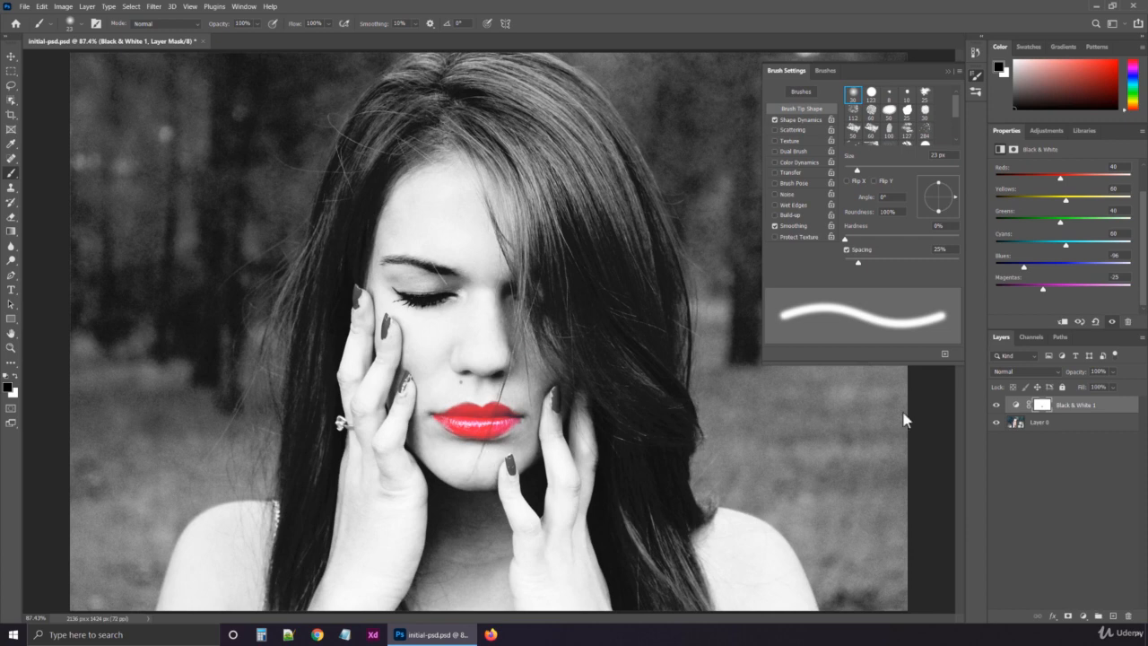
pyautogui.click(996, 405)
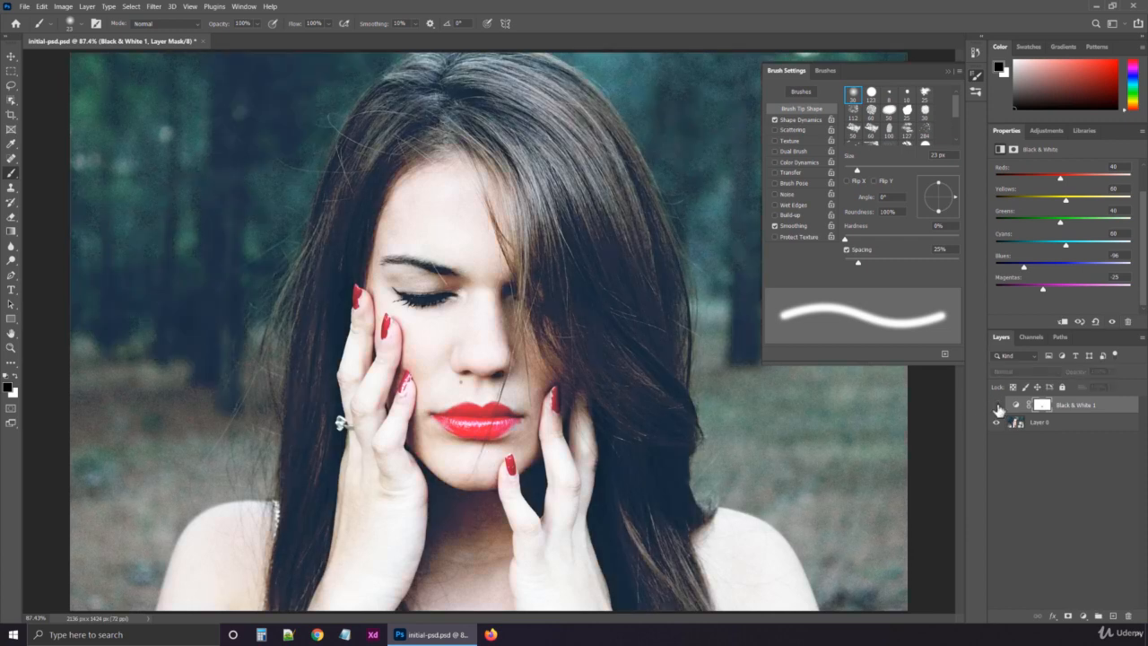
pyautogui.click(996, 406)
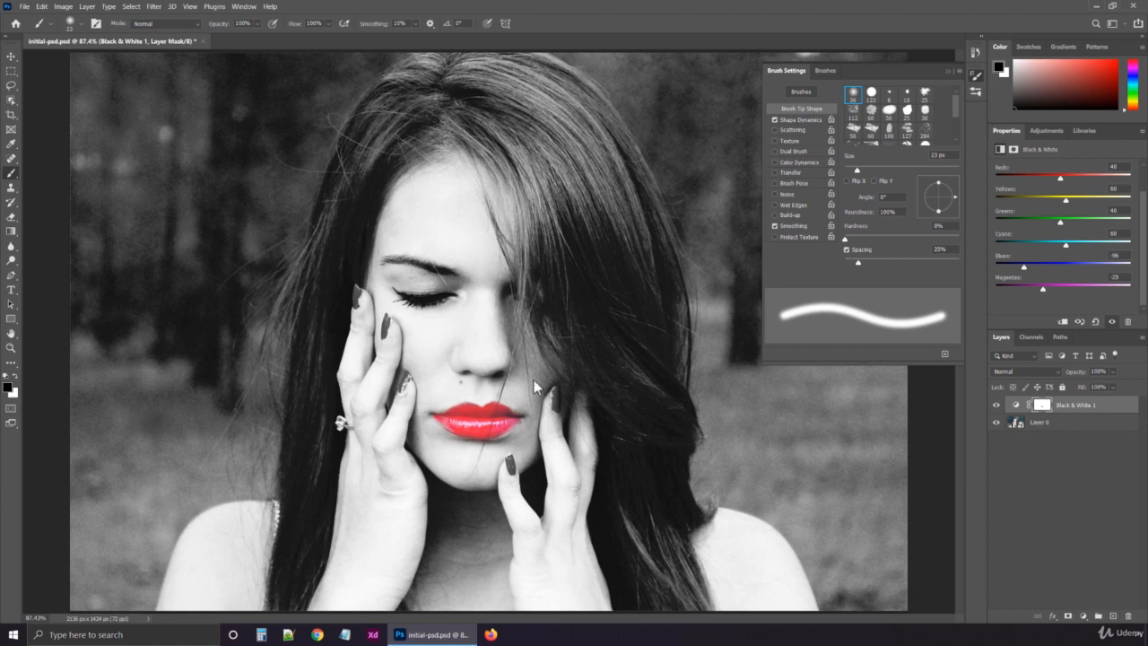
# Set the Black & White layer's Blues to -102 and paint black on its mask over the middle nail of the hand beside the closed eye
pyautogui.click(975, 79)
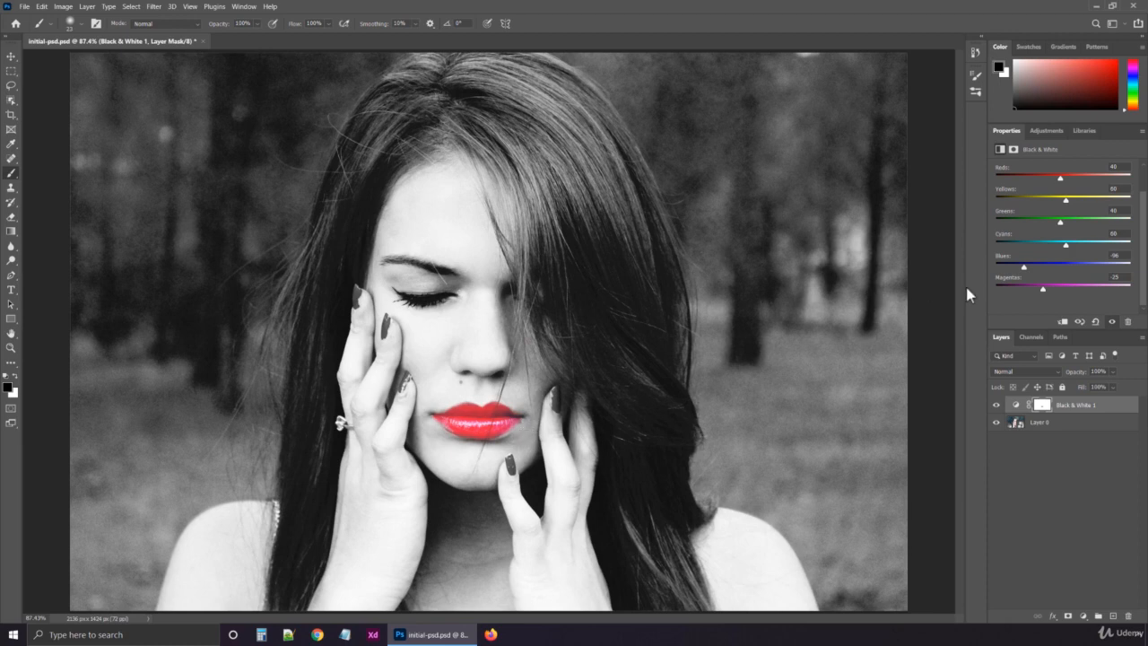
pyautogui.moveTo(1054, 266)
pyautogui.mouseDown()
pyautogui.moveTo(1033, 266)
pyautogui.moveTo(1076, 269)
pyautogui.moveTo(1006, 269)
pyautogui.moveTo(1036, 269)
pyautogui.mouseUp()
pyautogui.press('z')
pyautogui.click(393, 351)
pyautogui.click(392, 351)
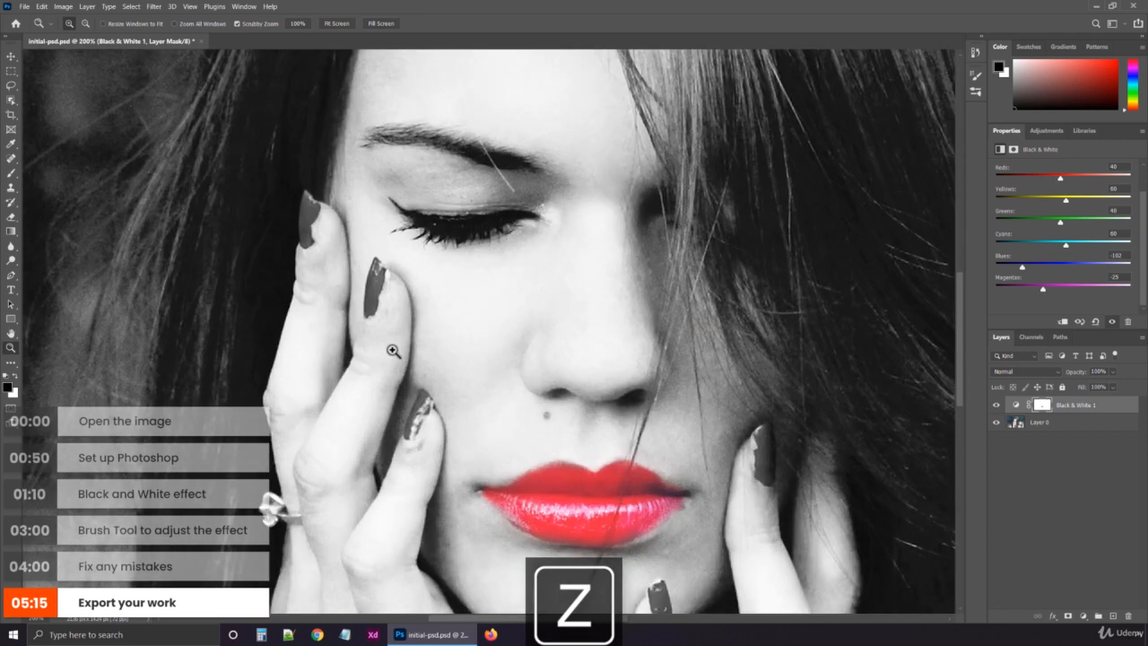
pyautogui.click(393, 351)
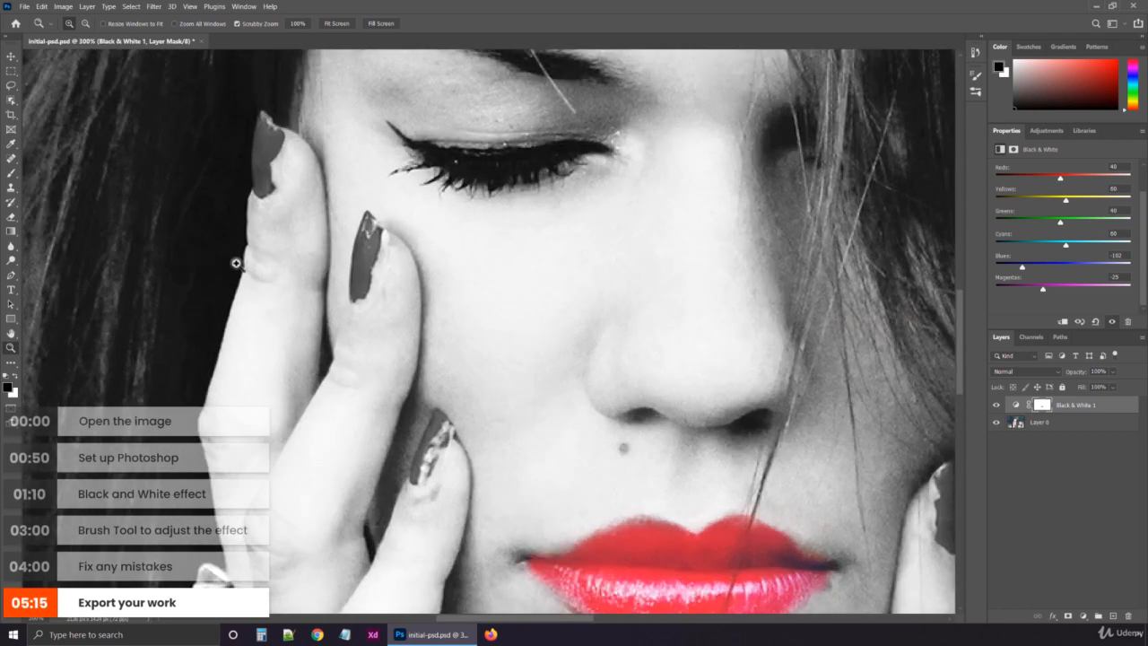
pyautogui.press('b')
pyautogui.moveTo(374, 236)
pyautogui.mouseDown()
pyautogui.moveTo(360, 281)
pyautogui.moveTo(370, 219)
pyautogui.mouseUp()
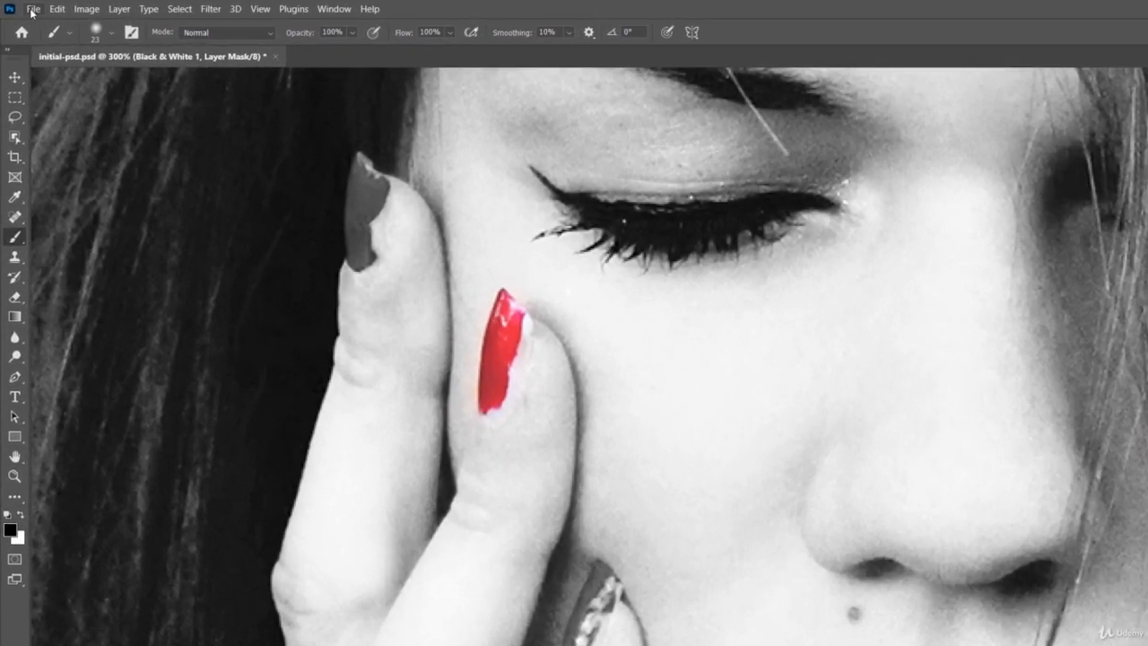
# Open the Export As settings for the image and set the format to JPG with 80% quality
pyautogui.click(24, 6)
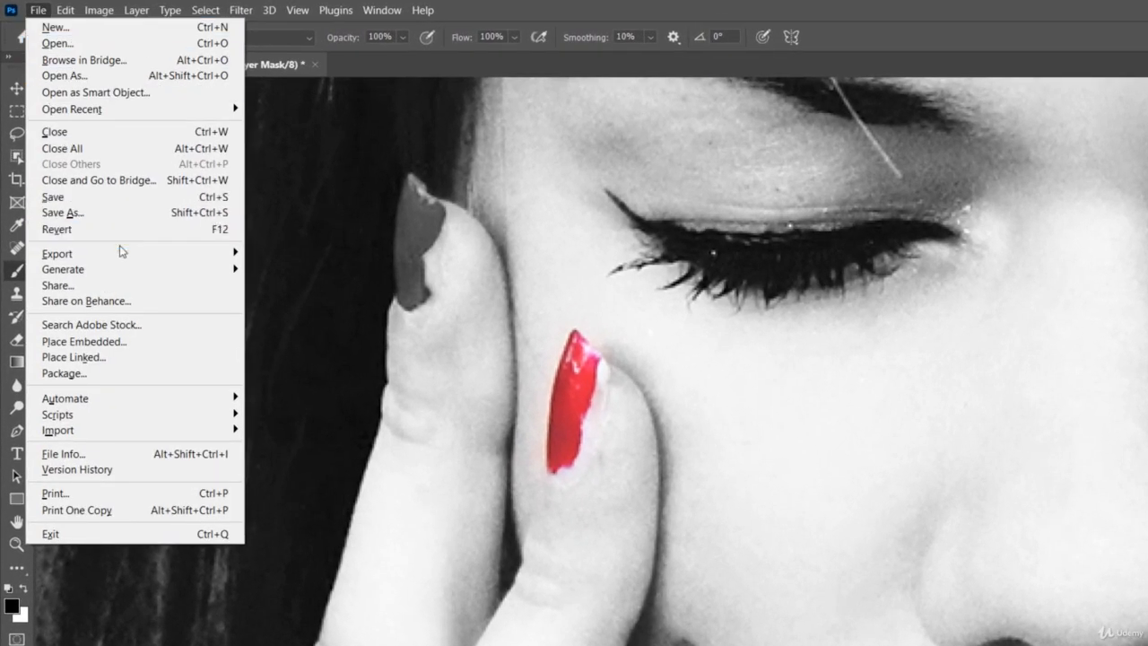
pyautogui.moveTo(154, 256)
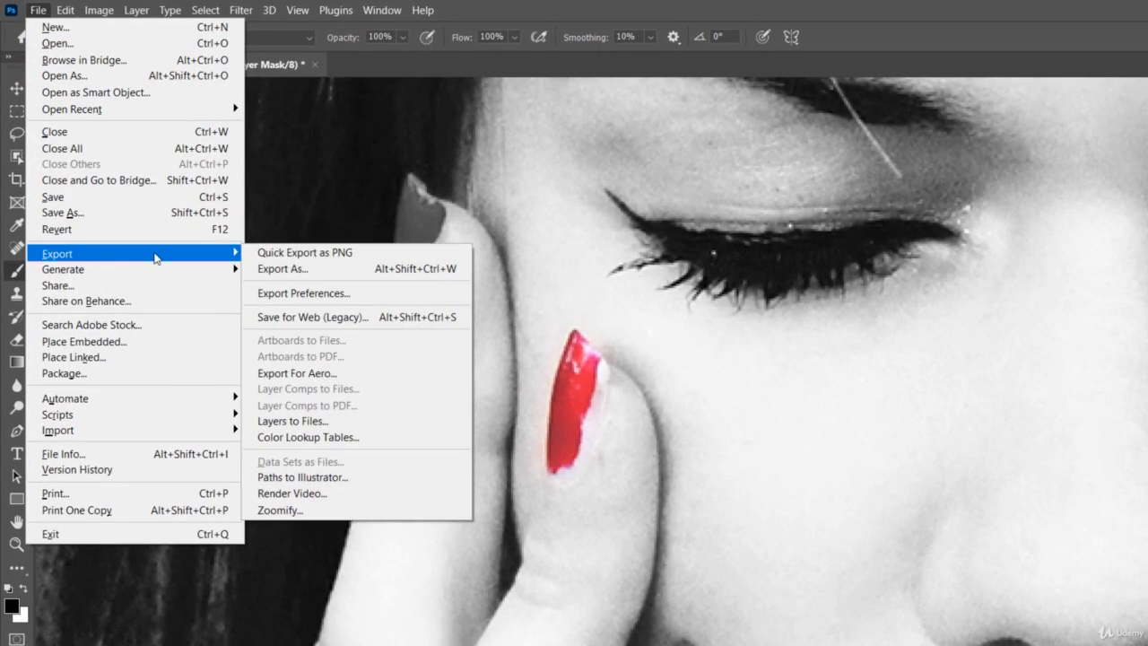
pyautogui.click(344, 269)
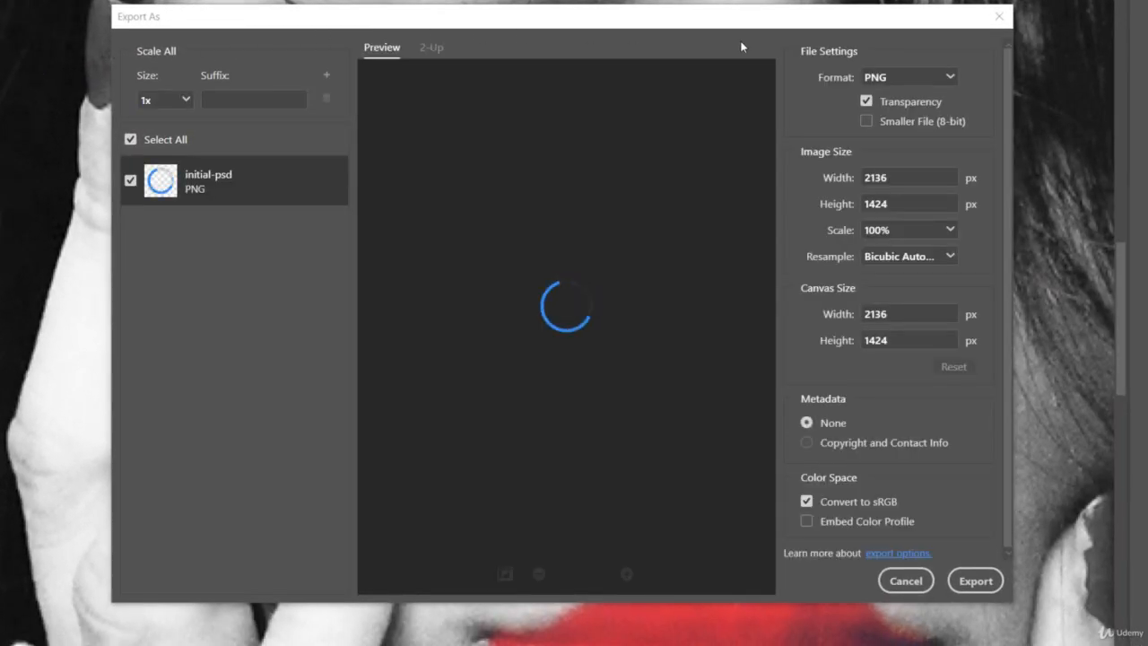
pyautogui.click(927, 85)
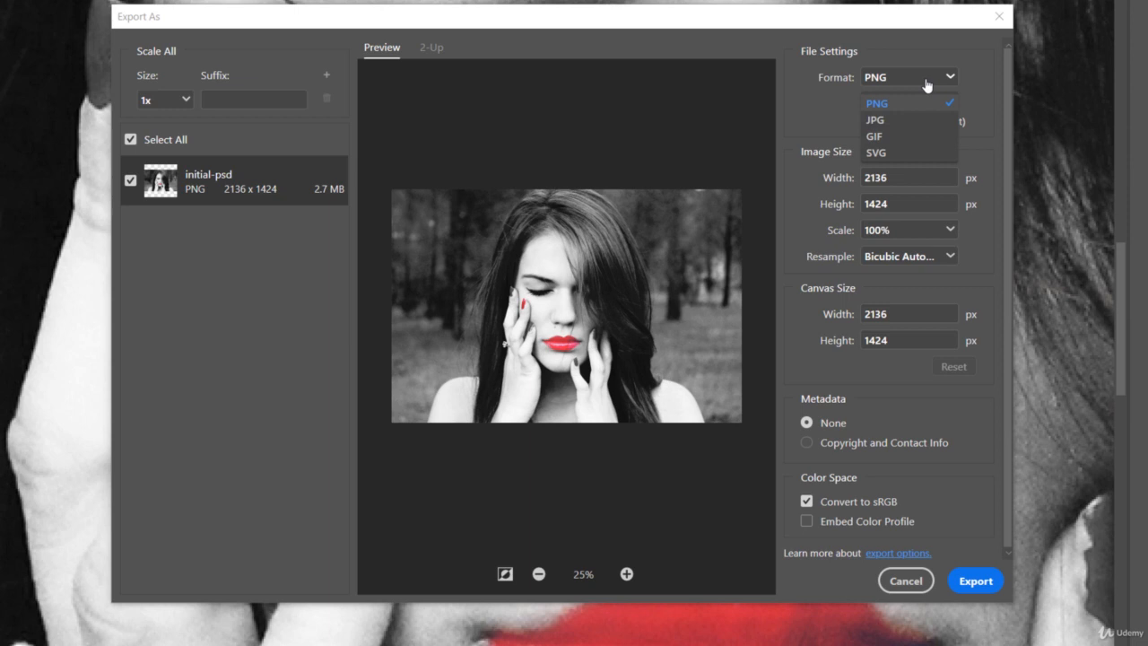
pyautogui.click(927, 85)
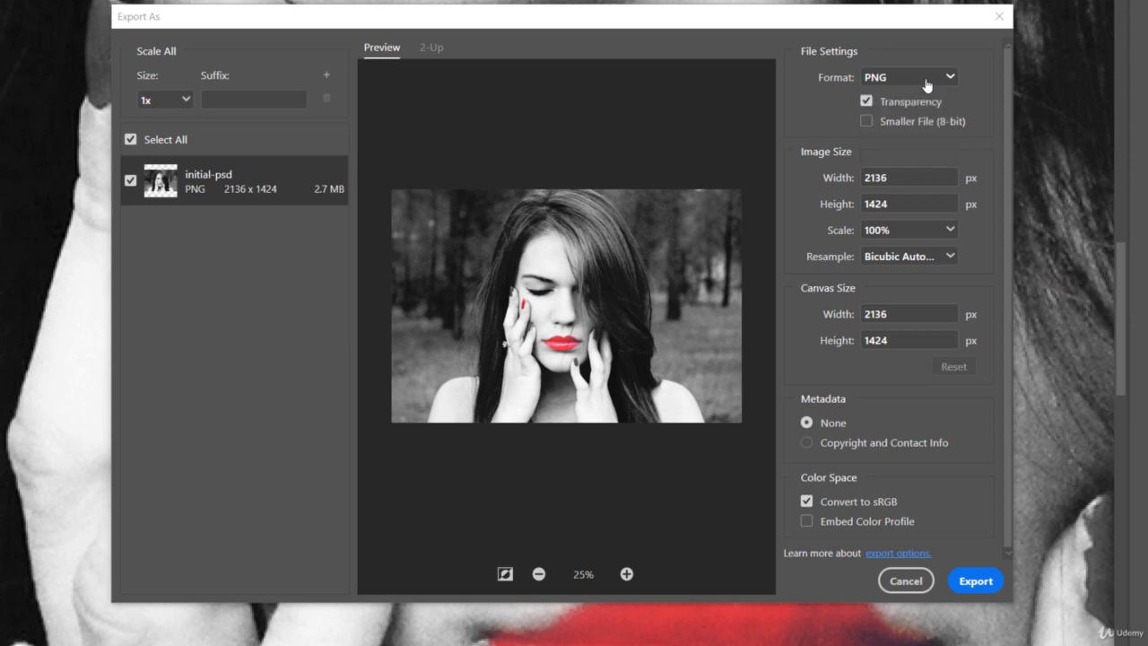
pyautogui.click(927, 85)
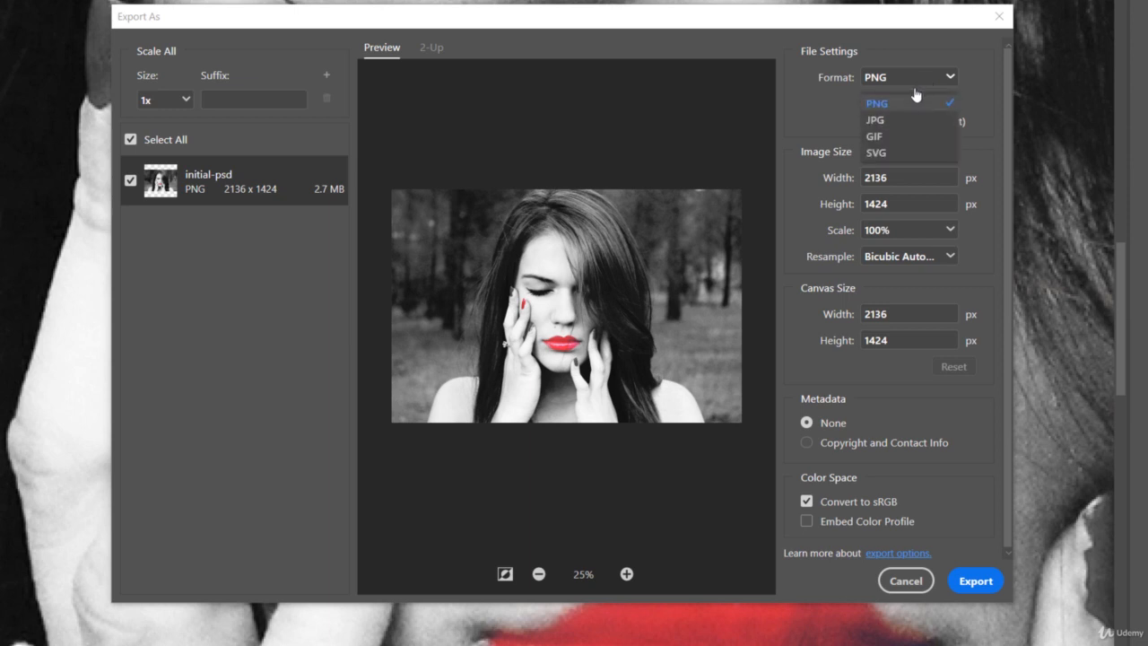
pyautogui.click(875, 121)
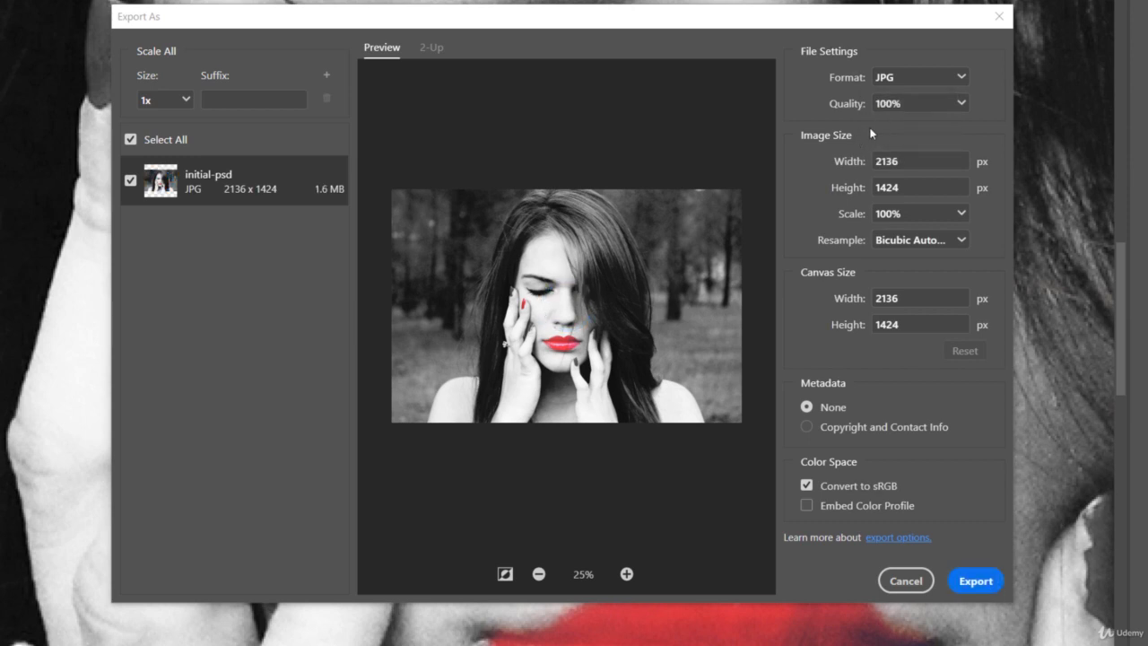
pyautogui.click(957, 106)
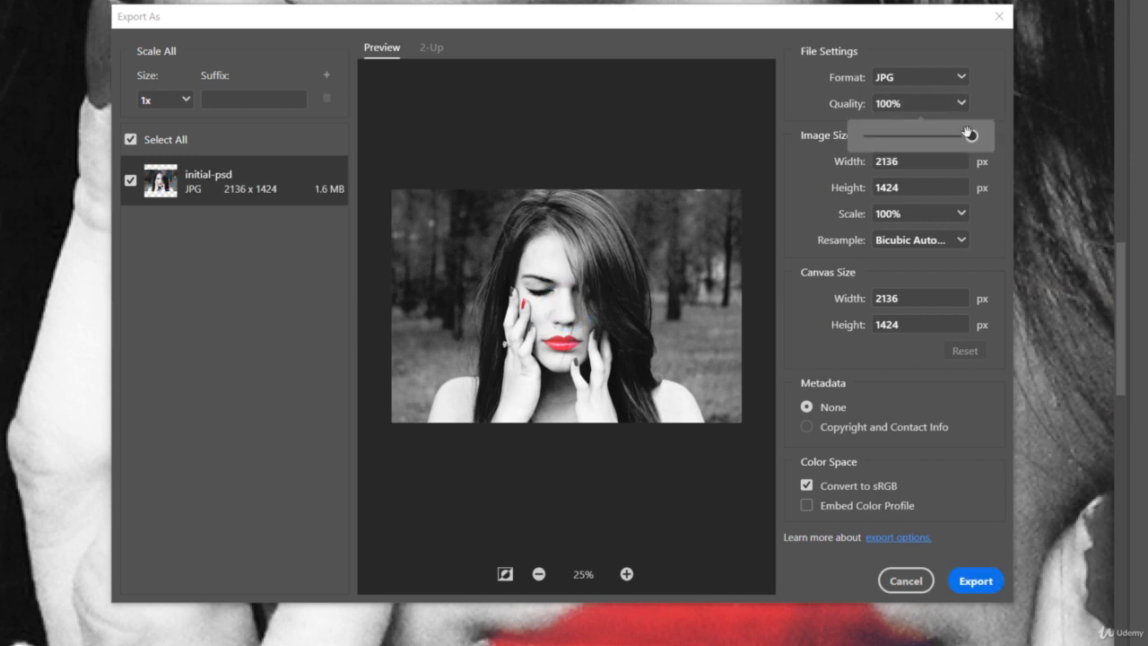
pyautogui.moveTo(970, 134); pyautogui.dragTo(951, 134)
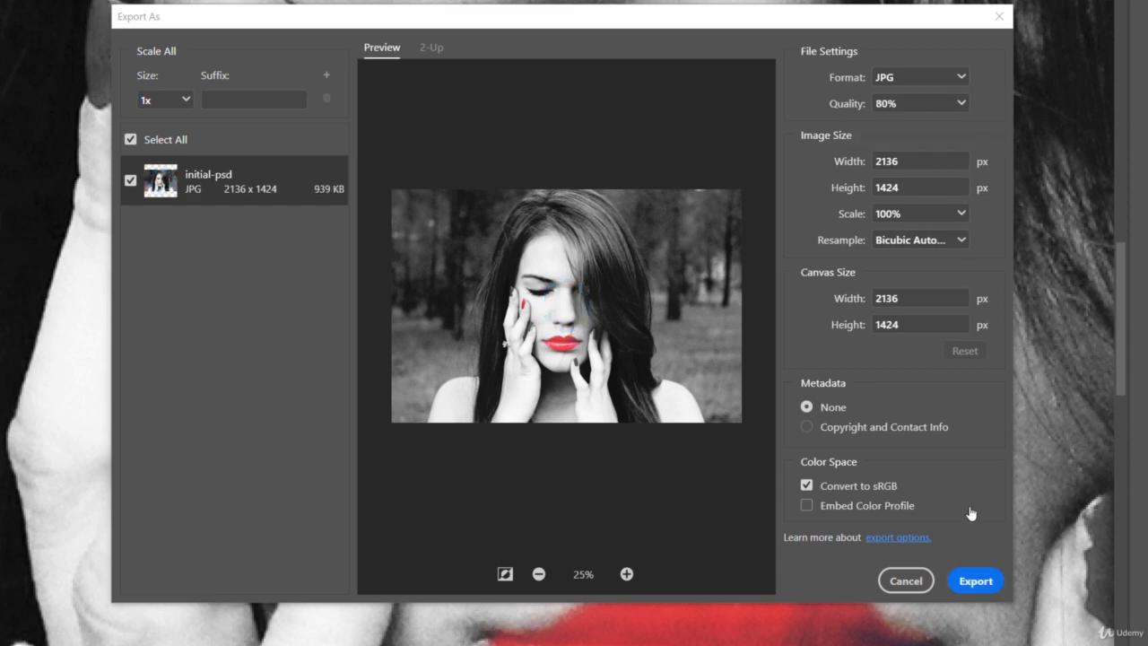
# Start the JPG export and enter done as the file name
pyautogui.click(975, 580)
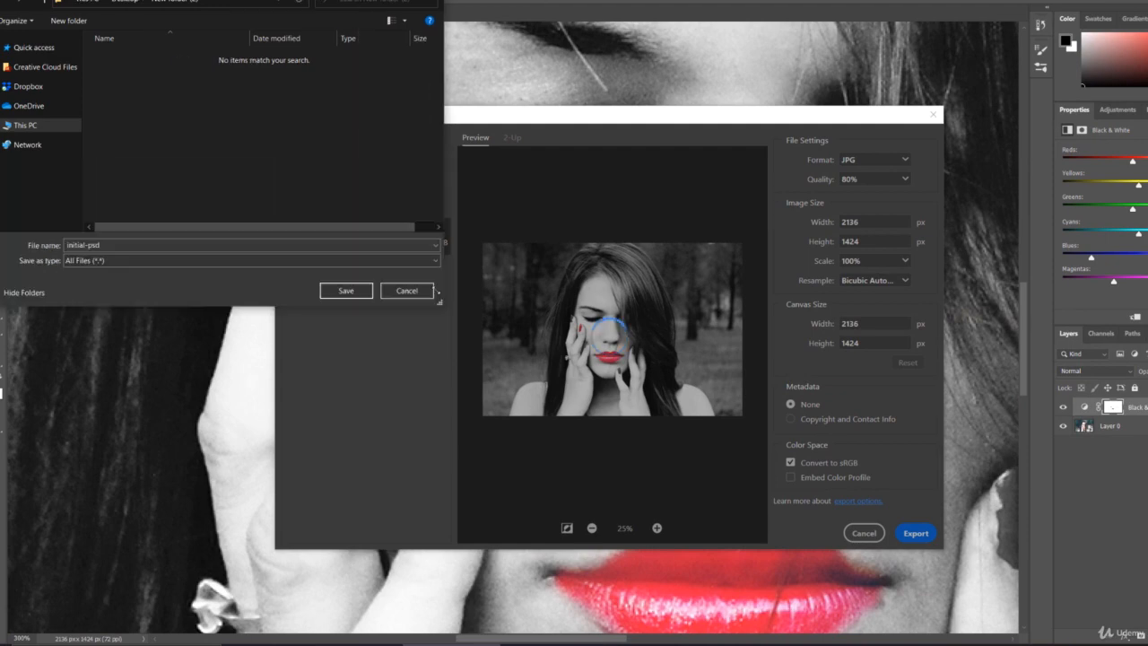
pyautogui.moveTo(438, 295); pyautogui.dragTo(470, 310)
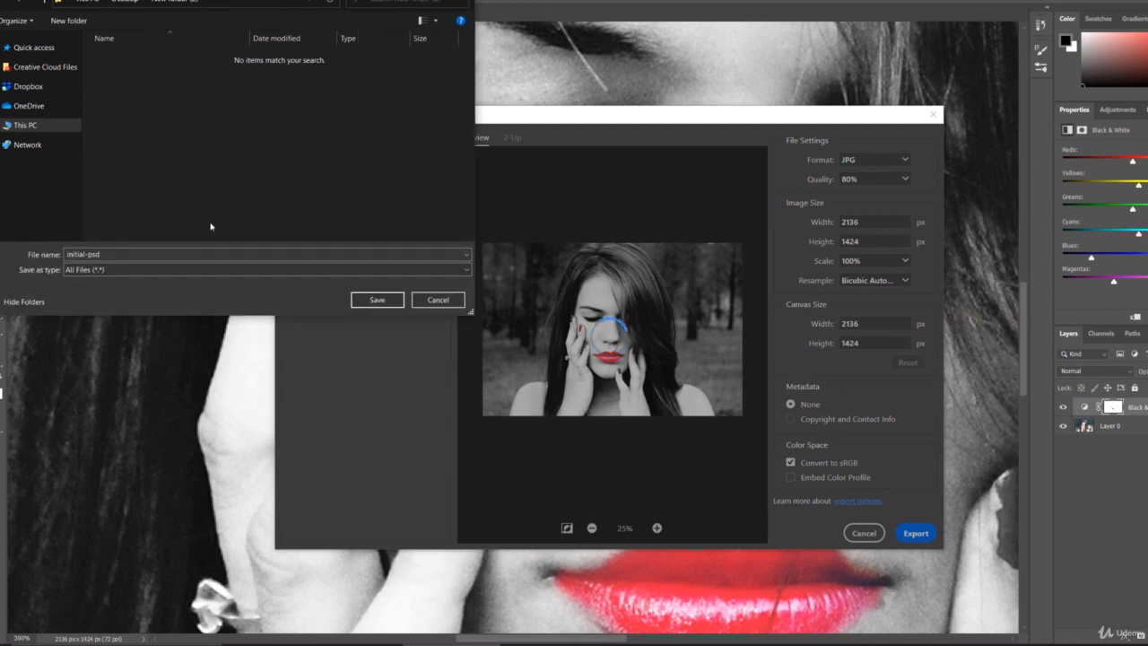
pyautogui.click(194, 254)
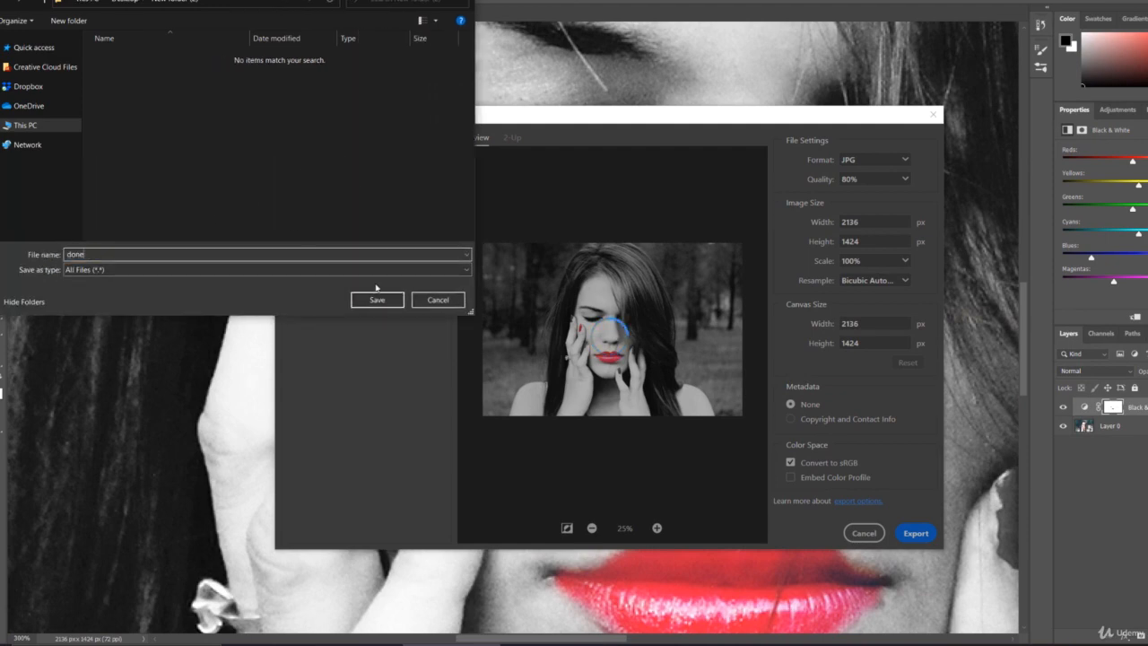